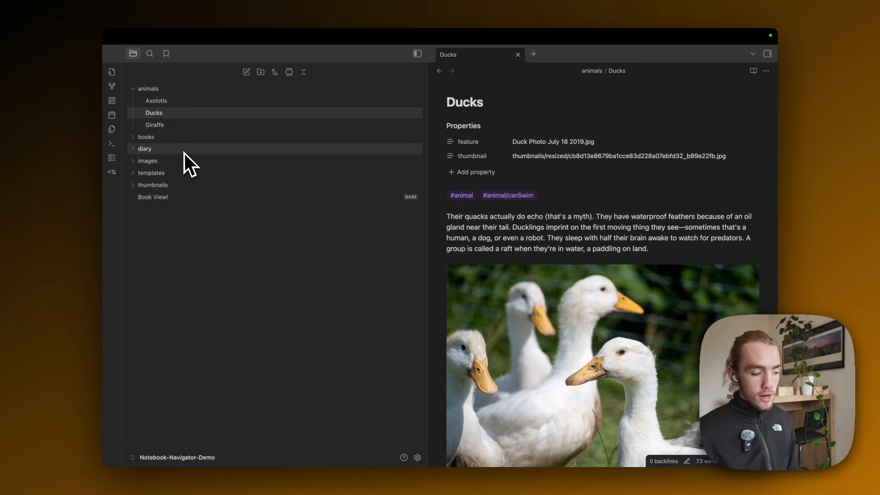
# Find the Notebook Navigator community plugin, install and enable it, and close the settings
pyautogui.click(184, 152)
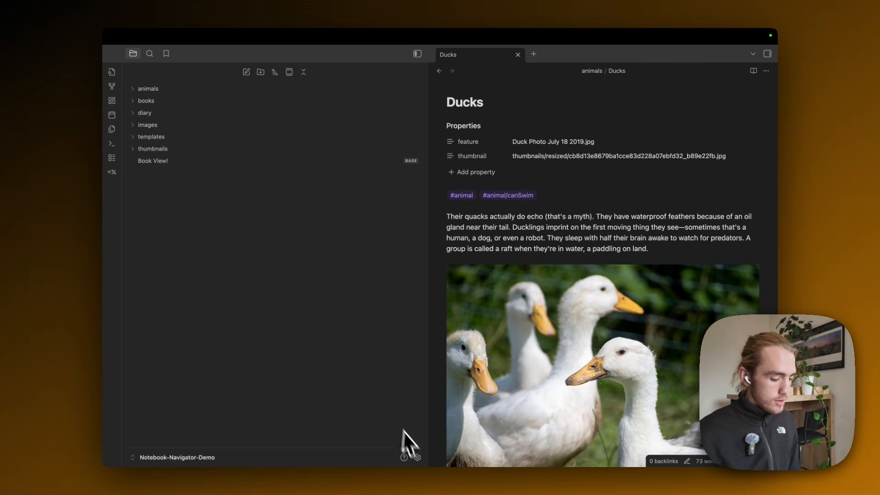
pyautogui.click(418, 459)
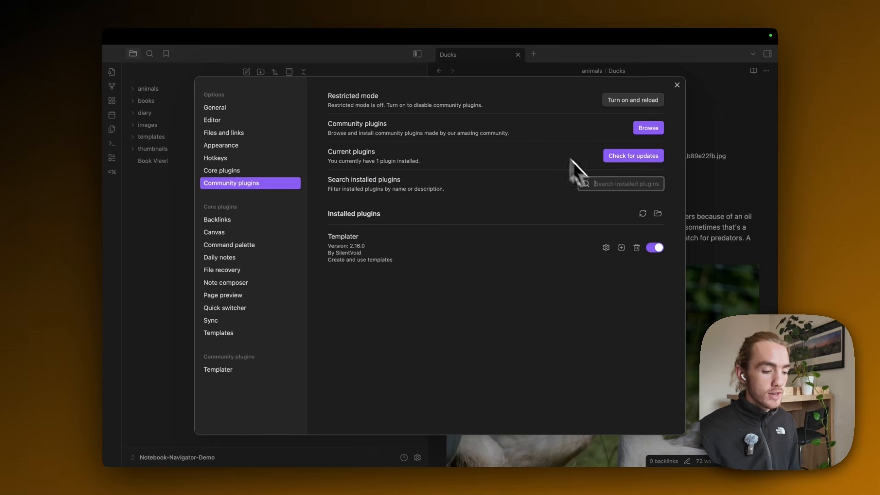
pyautogui.click(648, 128)
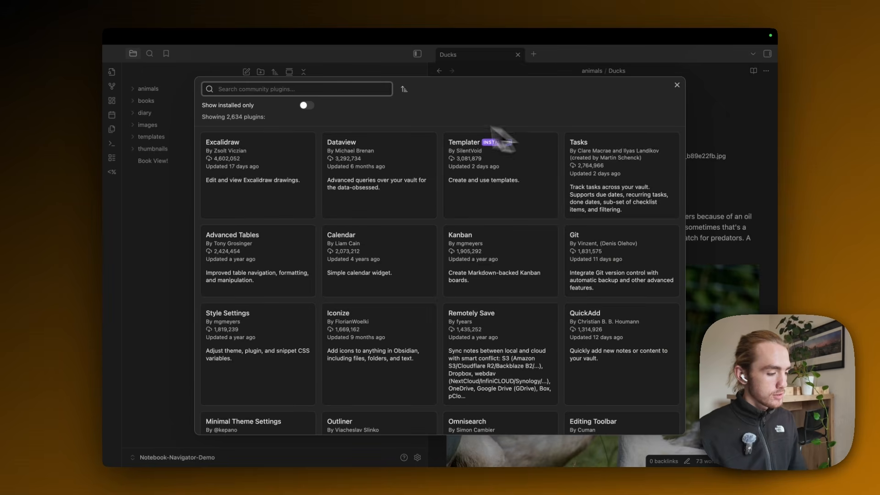
pyautogui.write('notebook navi')
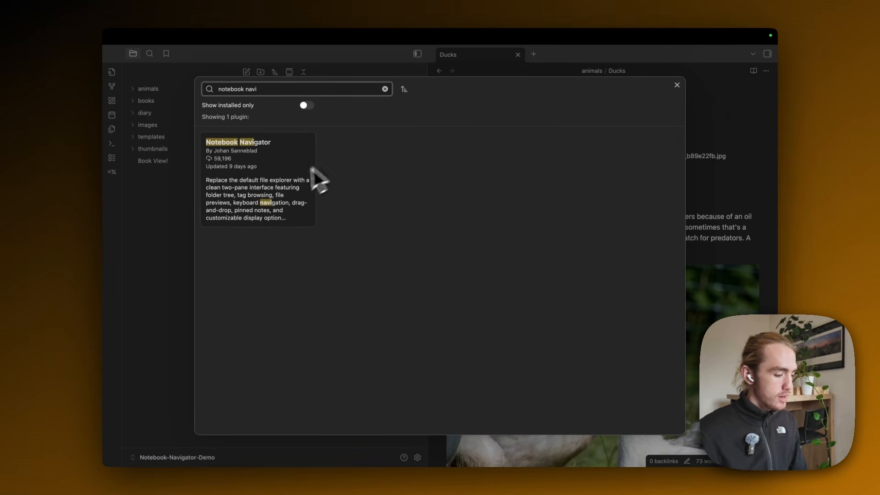
pyautogui.click(290, 178)
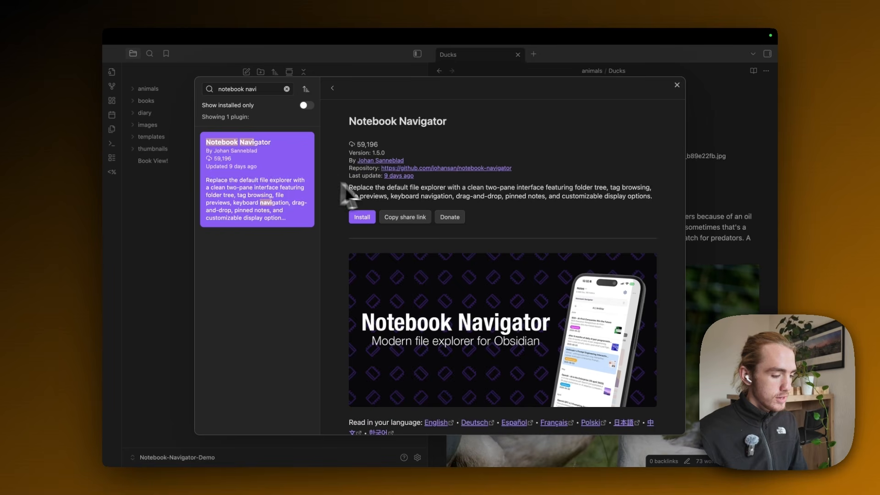
pyautogui.click(360, 217)
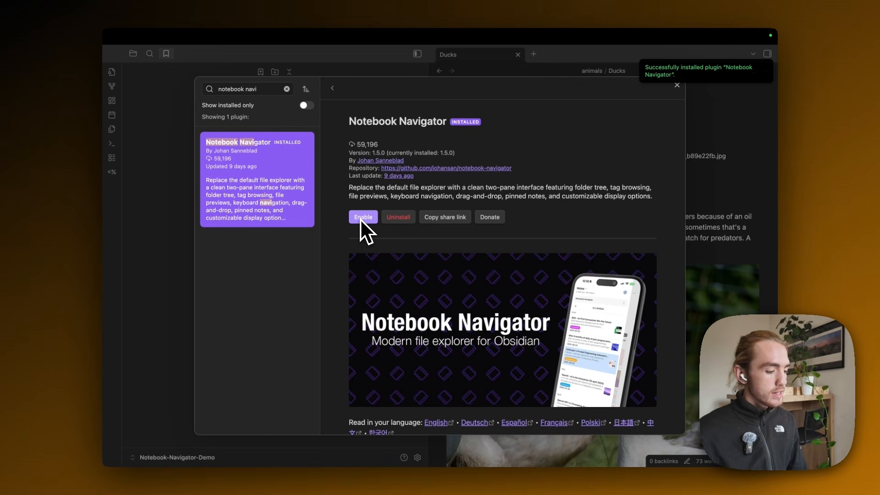
pyautogui.click(363, 217)
pyautogui.press('Escape')
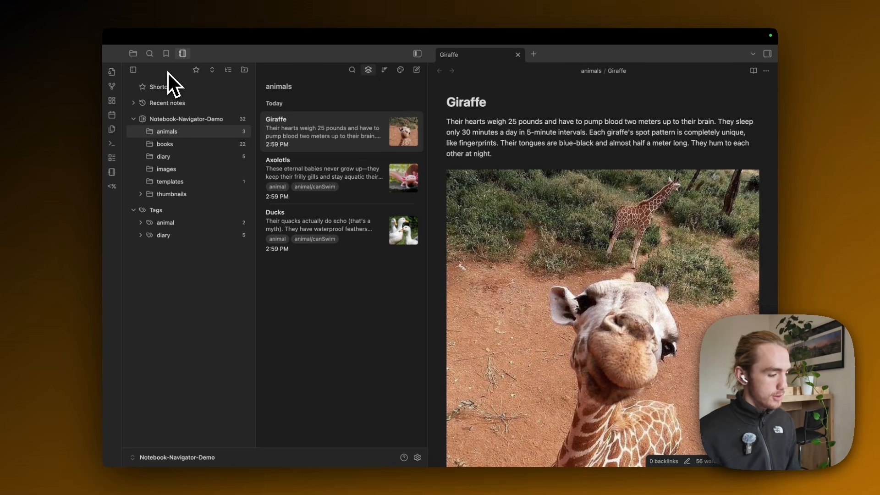
# Compare the default file explorer with the Notebook Navigator view, then narrow the sidebar slightly
pyautogui.click(133, 57)
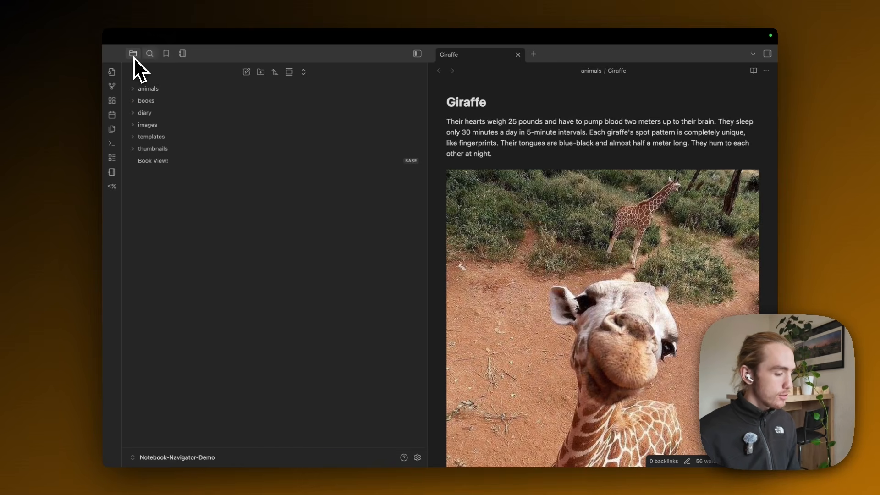
pyautogui.click(182, 54)
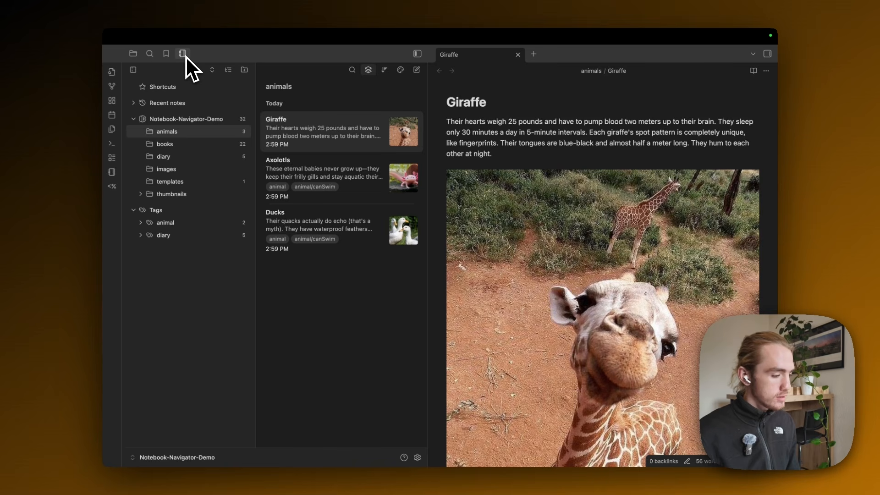
pyautogui.moveTo(425, 92); pyautogui.dragTo(409, 147)
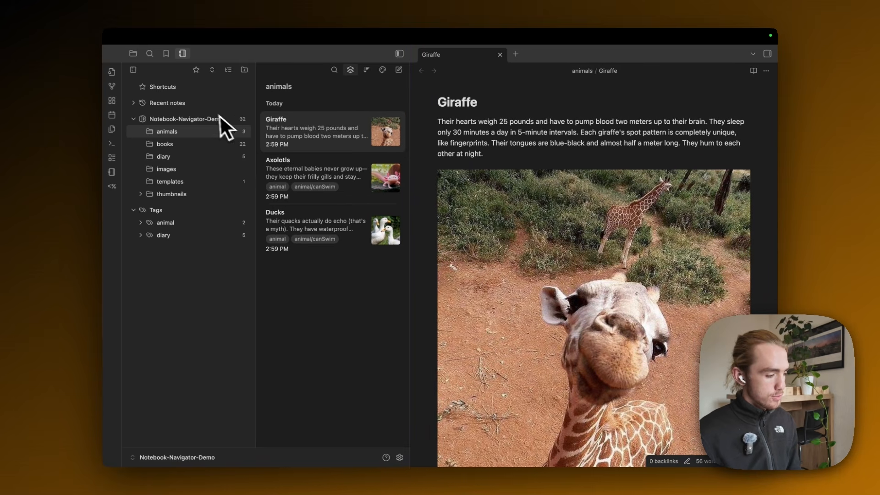
# Try the single-pane layout of Notebook Navigator and return to the dual-pane layout
pyautogui.click(134, 70)
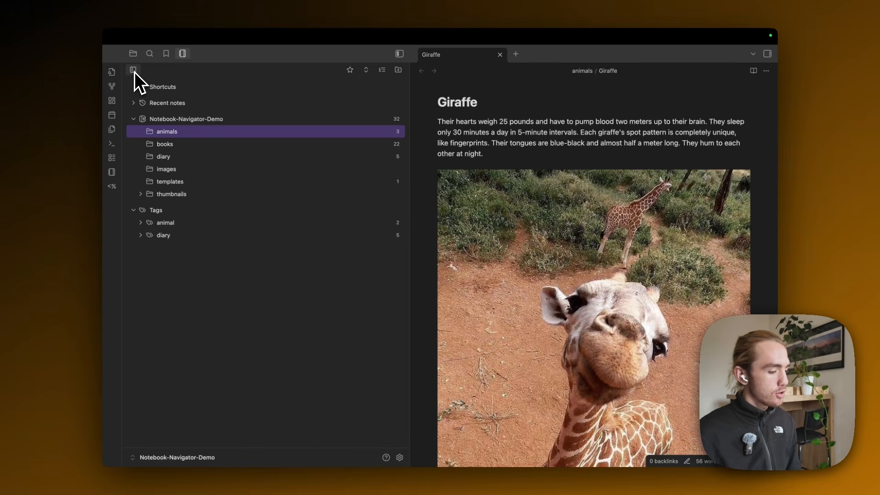
pyautogui.click(134, 70)
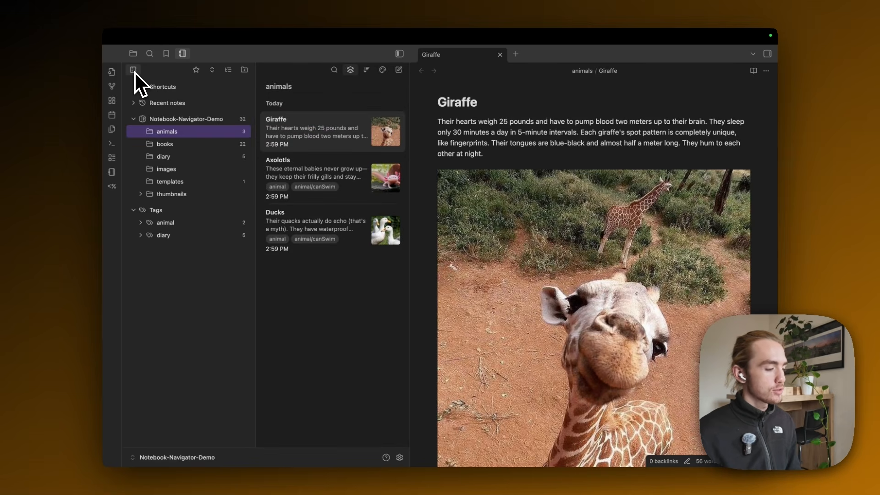
pyautogui.click(133, 70)
pyautogui.click(134, 71)
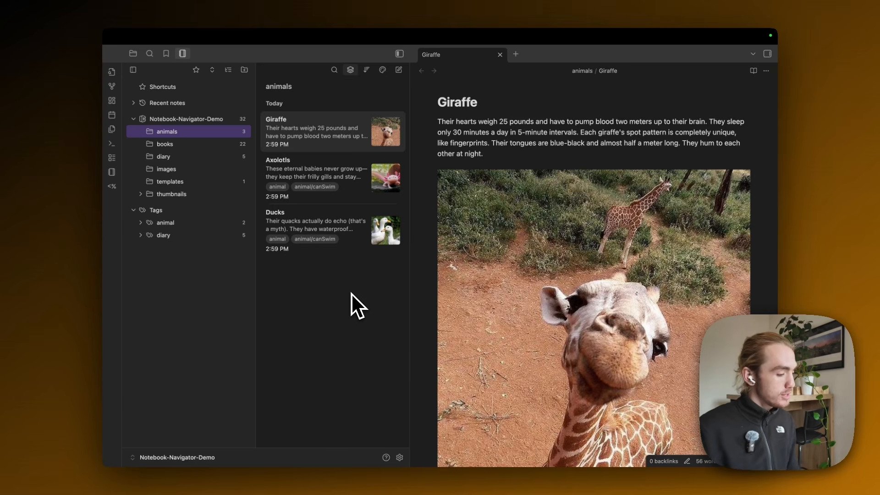
# Browse the note lists of the books, diary and animals folders
pyautogui.click(201, 147)
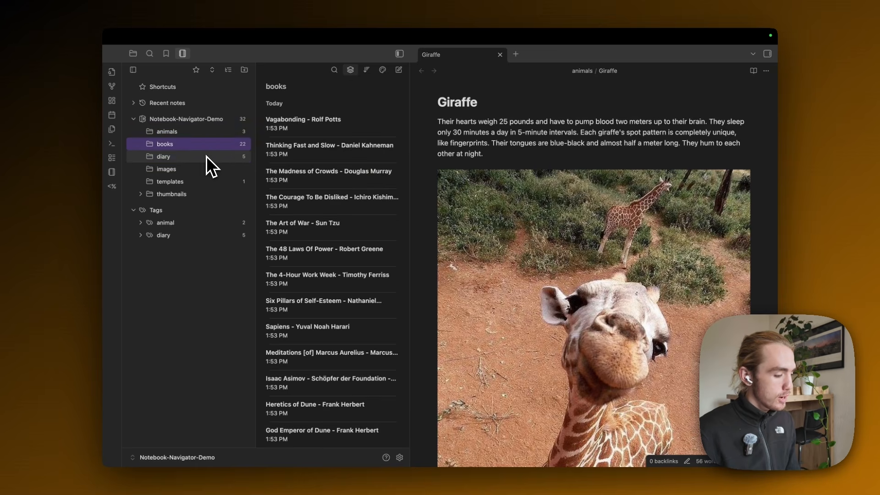
pyautogui.click(207, 156)
pyautogui.click(208, 133)
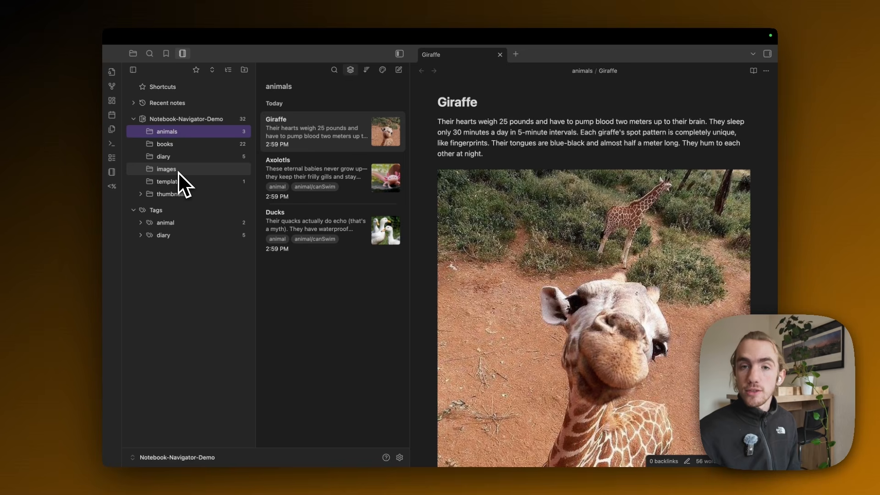
# Find the Featured Image community plugin, install it and enable it
pyautogui.click(399, 457)
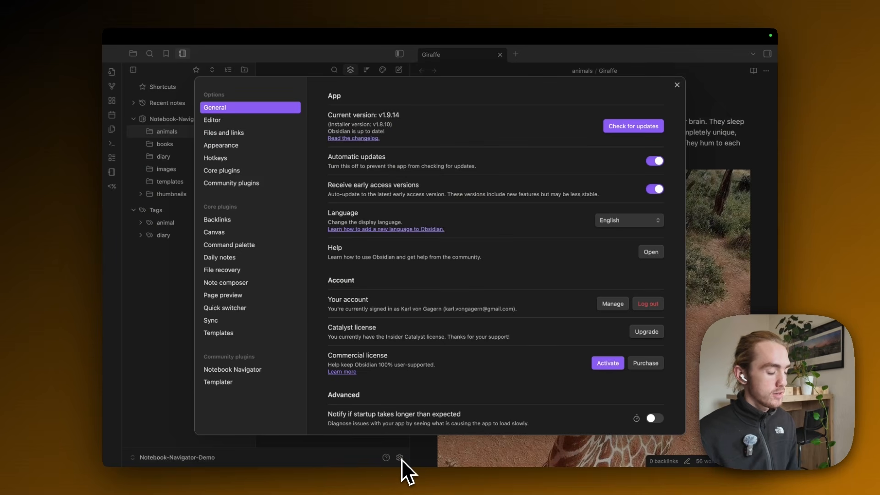
pyautogui.click(260, 185)
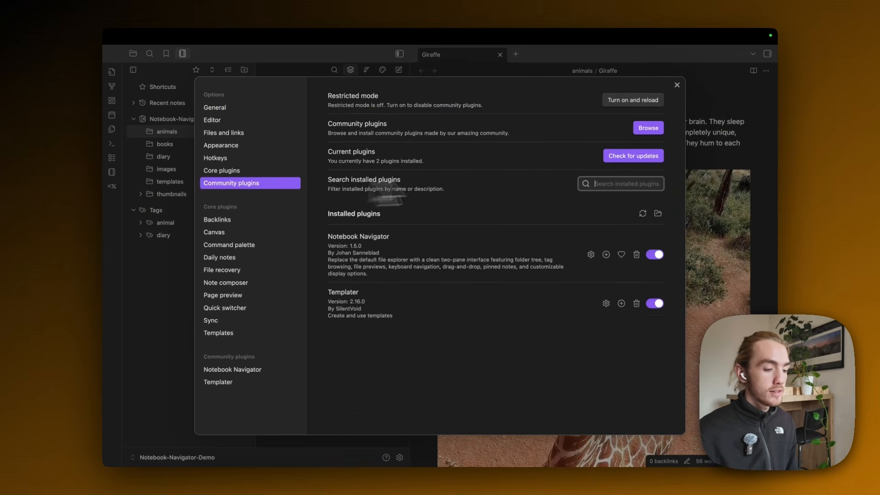
pyautogui.click(647, 129)
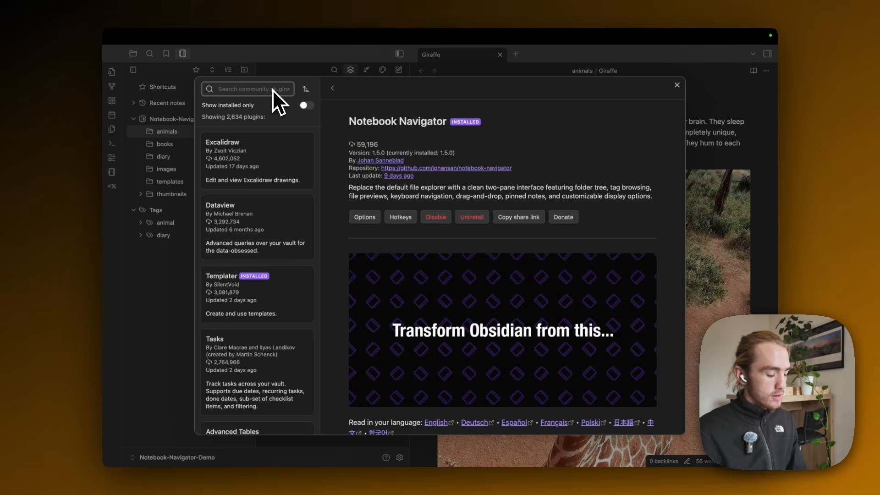
pyautogui.write('featured image')
pyautogui.press('Return')
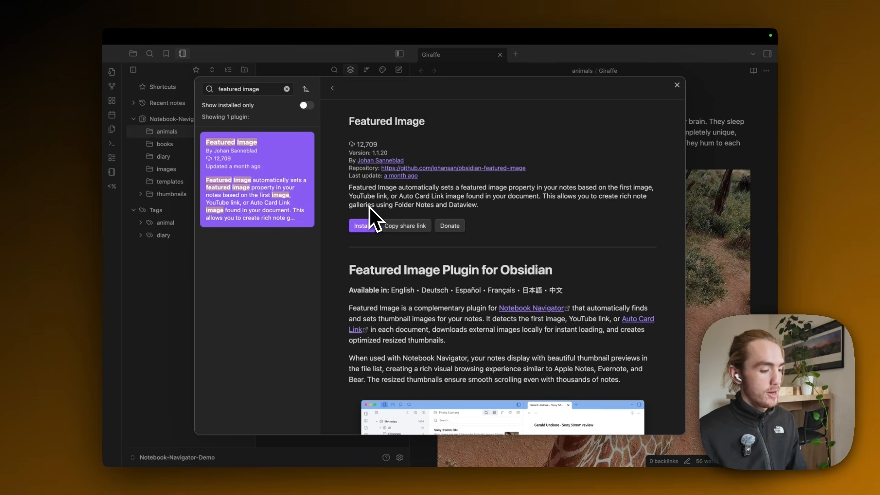
pyautogui.click(364, 227)
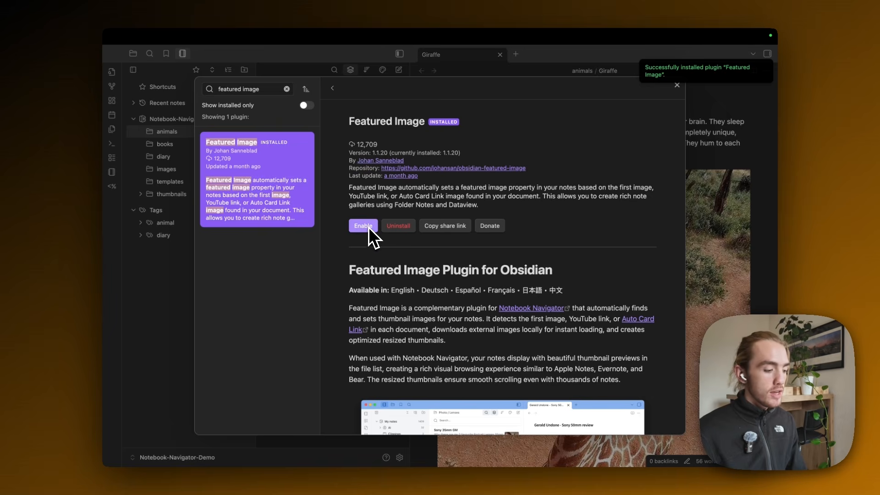
pyautogui.click(369, 227)
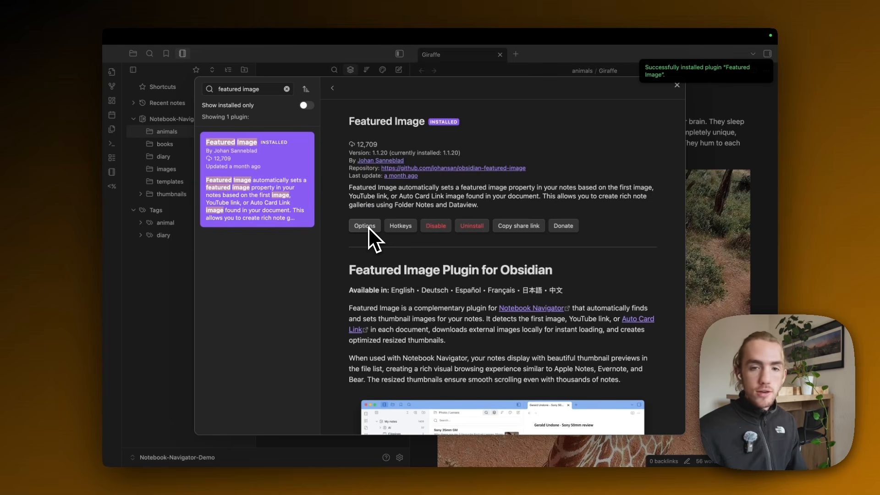
# Find the Style Settings community plugin, install and enable it, and return to the community plugin settings
pyautogui.click(158, 301)
pyautogui.click(158, 302)
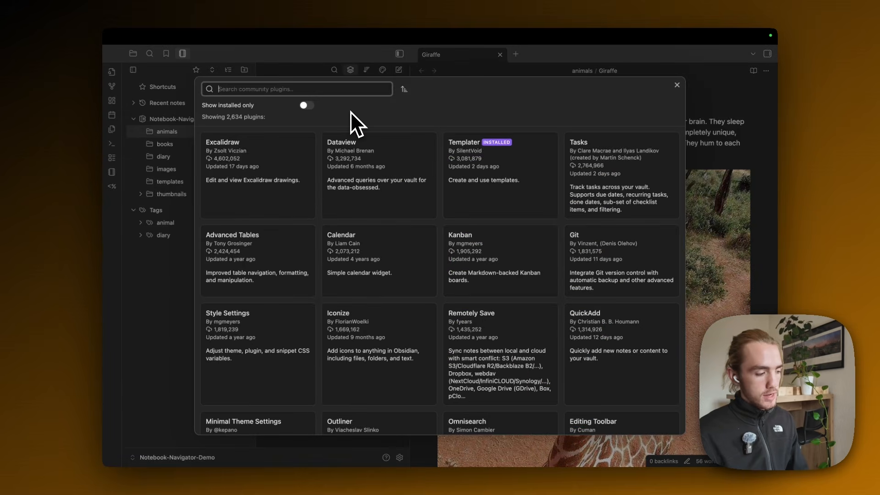
pyautogui.write('style st')
pyautogui.press('BackSpace')
pyautogui.write('e')
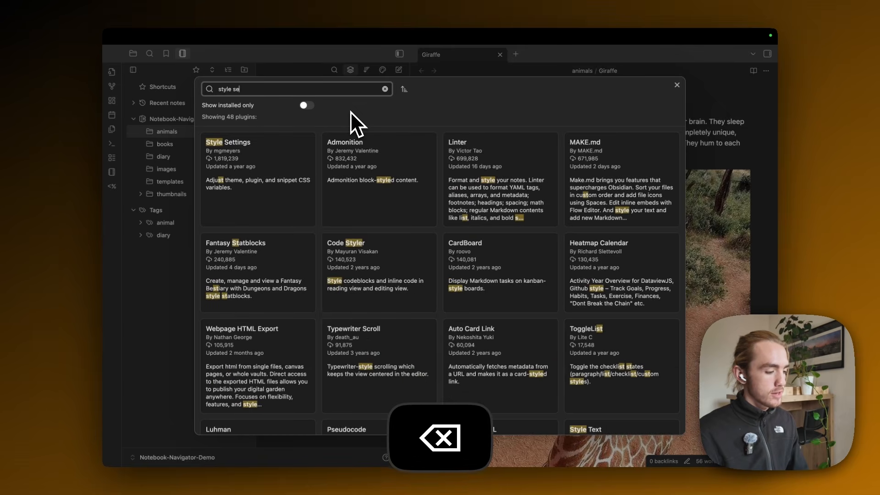
pyautogui.write('ttin')
pyautogui.click(260, 172)
pyautogui.click(335, 204)
pyautogui.click(334, 92)
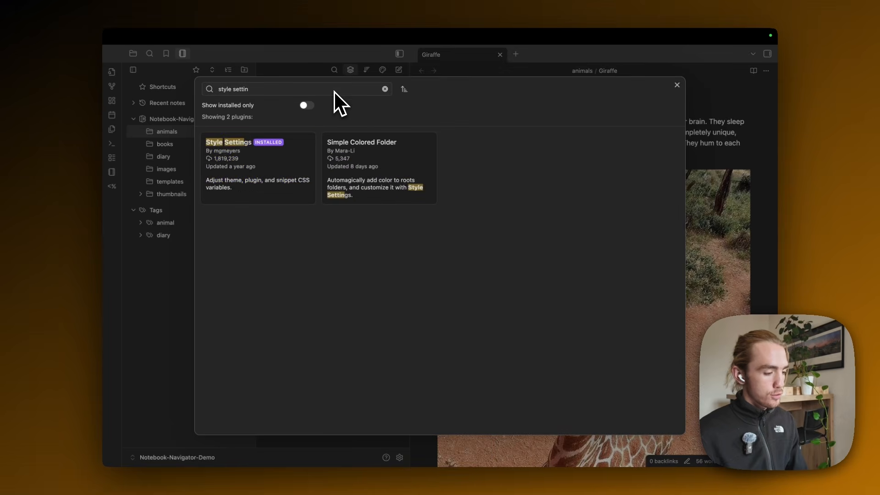
pyautogui.click(676, 86)
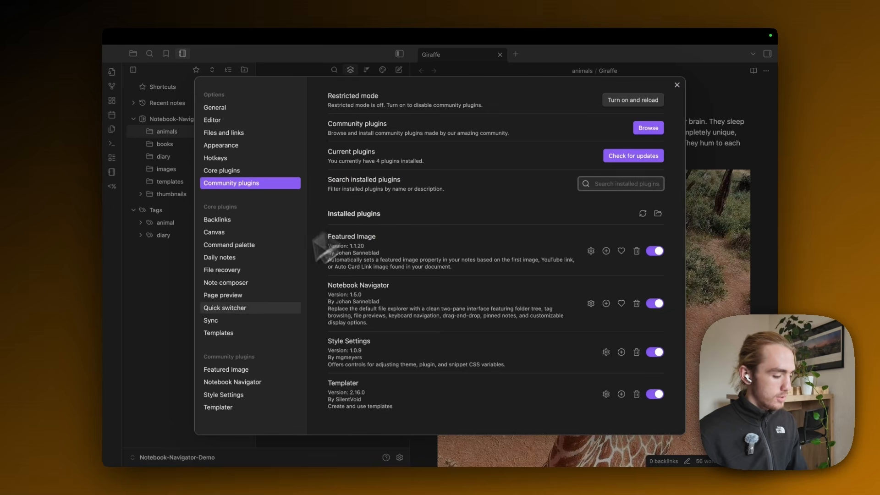
# Review the Notebook Navigator categories available in the Style Settings options, then close the settings
pyautogui.click(235, 393)
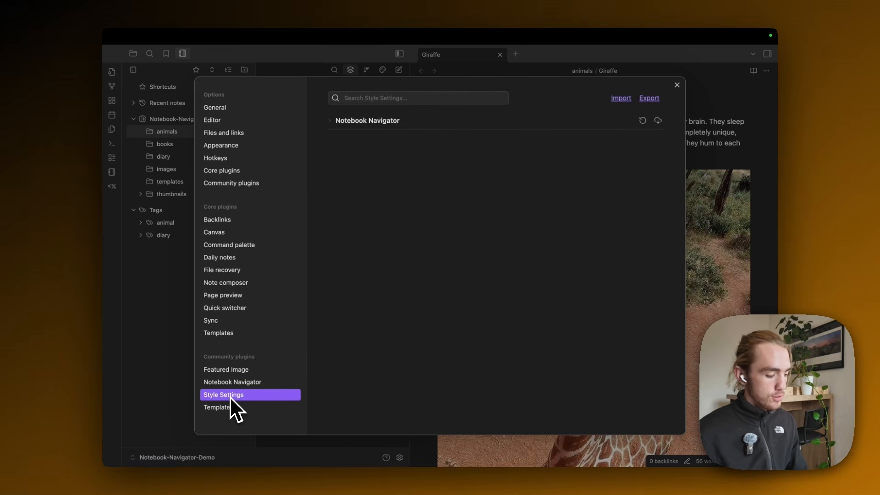
pyautogui.click(334, 125)
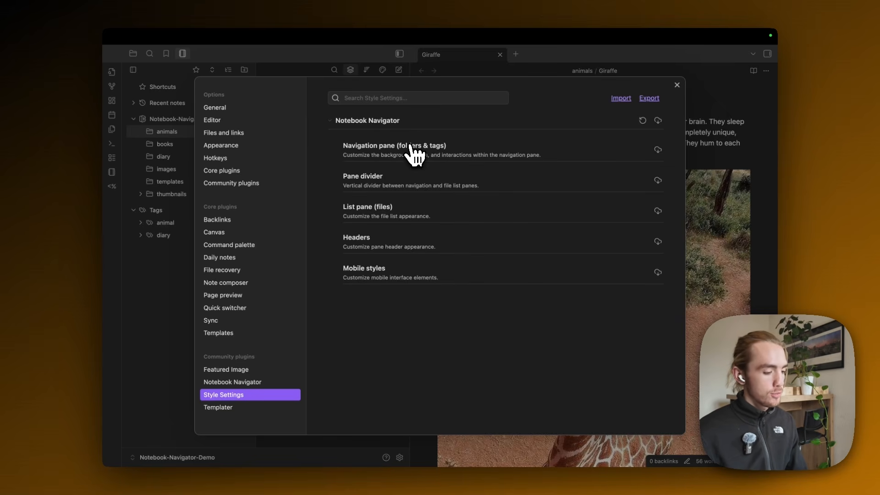
pyautogui.press('Escape')
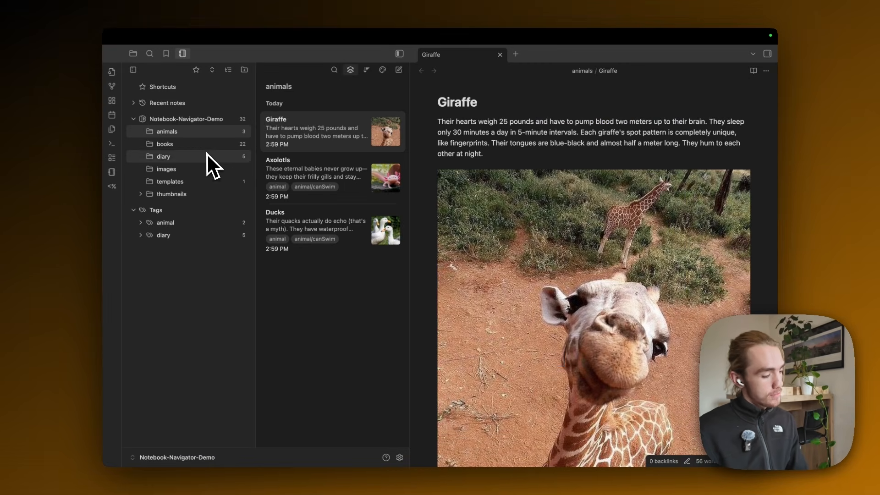
# List all notes of the Notebook-Navigator-Demo root folder and create a new base in it
pyautogui.click(199, 121)
pyautogui.click(178, 120)
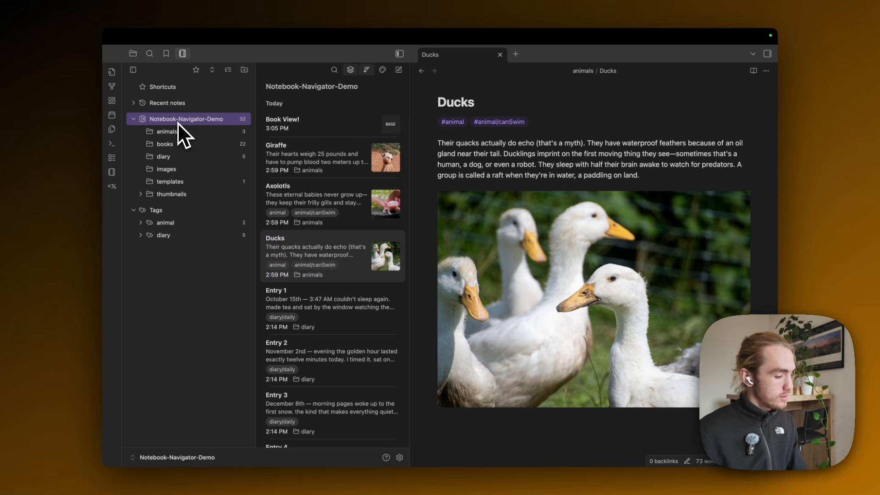
pyautogui.rightClick(178, 122)
pyautogui.click(208, 154)
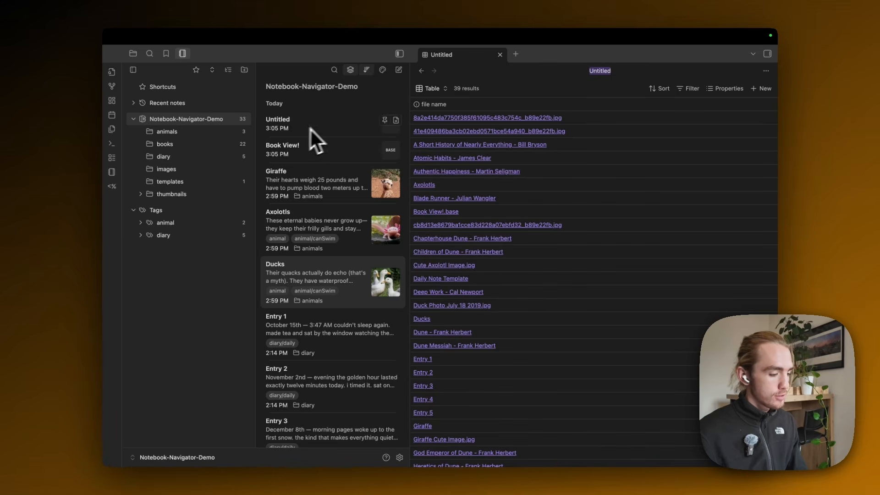
# Delete the new Untitled base from the vault
pyautogui.rightClick(366, 127)
pyautogui.click(395, 273)
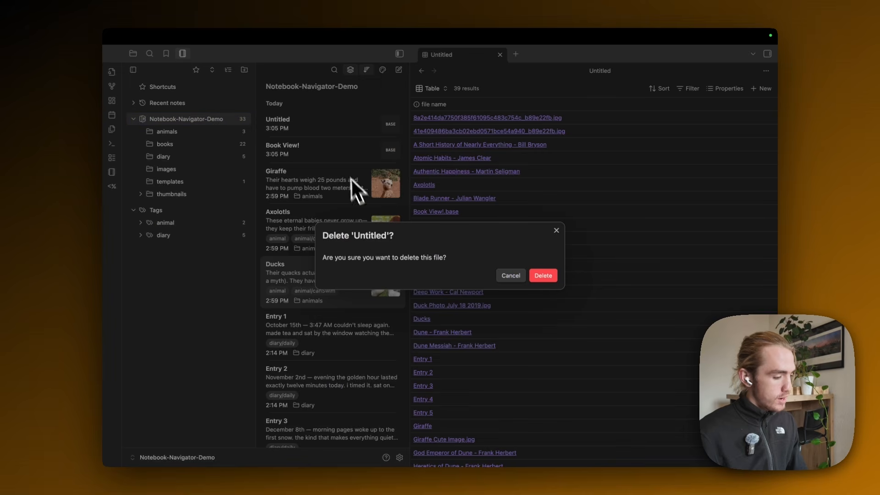
pyautogui.click(543, 275)
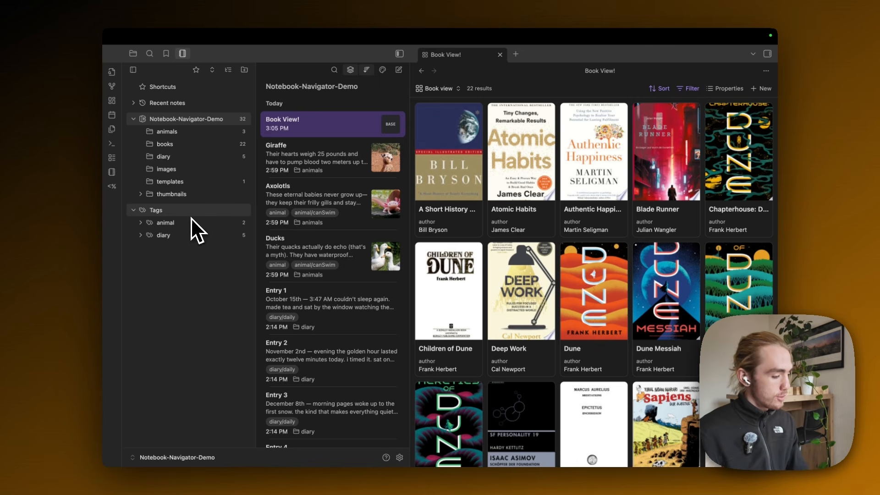
# Show the animals folder and open its Axolotls and Ducks notes to examine their tags
pyautogui.click(166, 131)
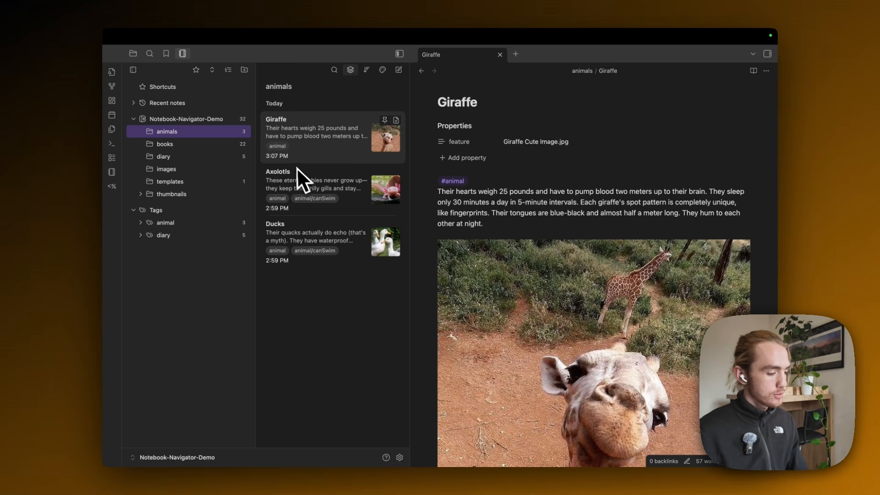
pyautogui.click(328, 186)
pyautogui.click(340, 227)
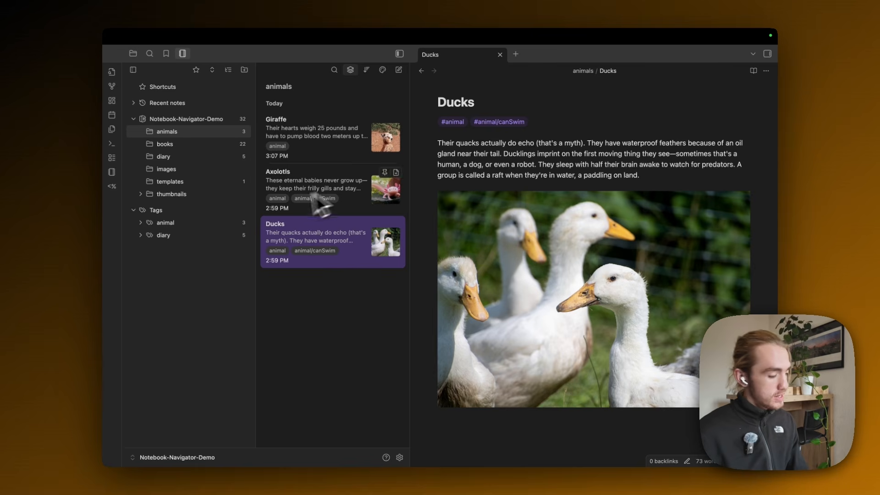
# List the notes carrying the canSwim tag nested under animal, and expand the Recent notes section
pyautogui.click(140, 223)
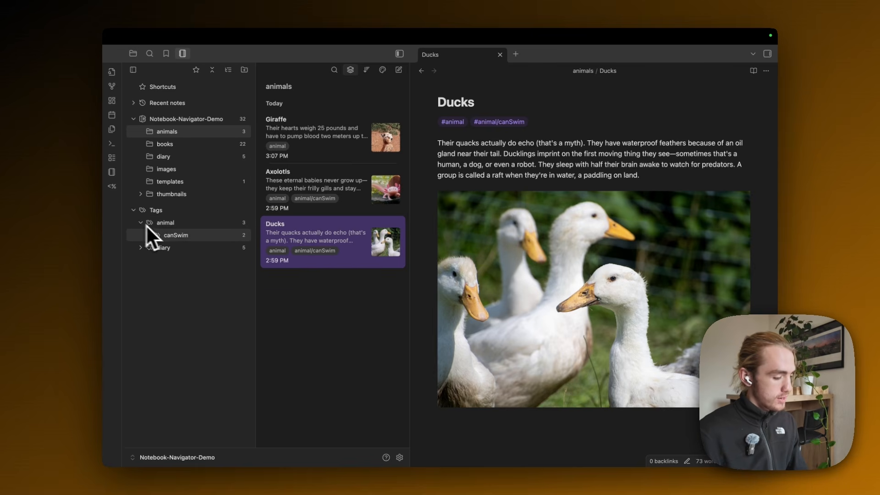
pyautogui.click(200, 236)
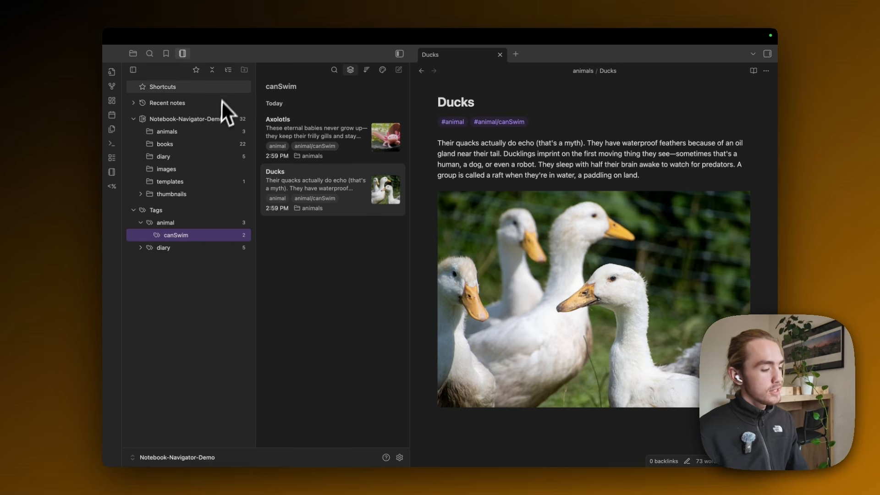
pyautogui.click(169, 105)
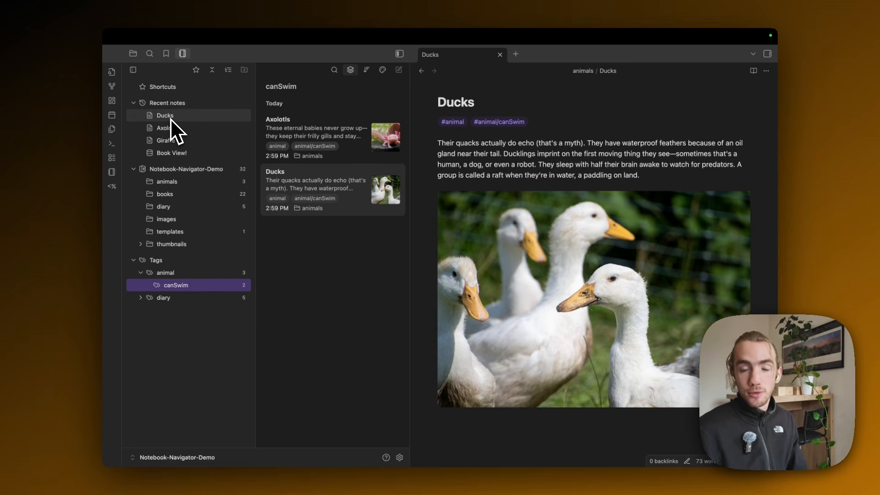
# Review the recent notes options in the Notebook Navigator plugin settings, then close the settings
pyautogui.press('super+comma')
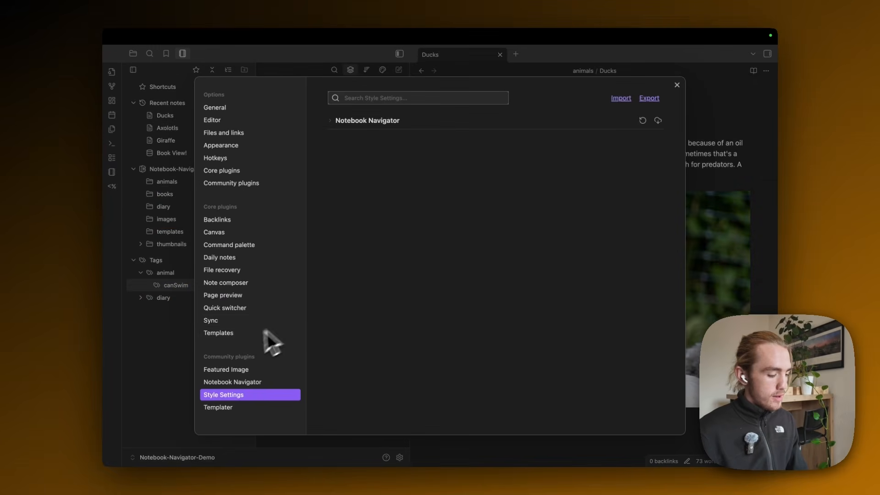
pyautogui.click(240, 385)
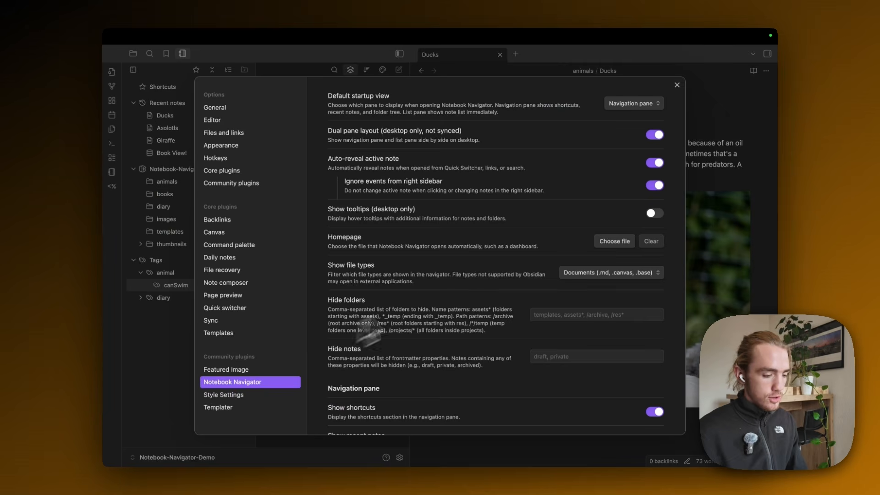
pyautogui.scroll(-5, 353, 187)
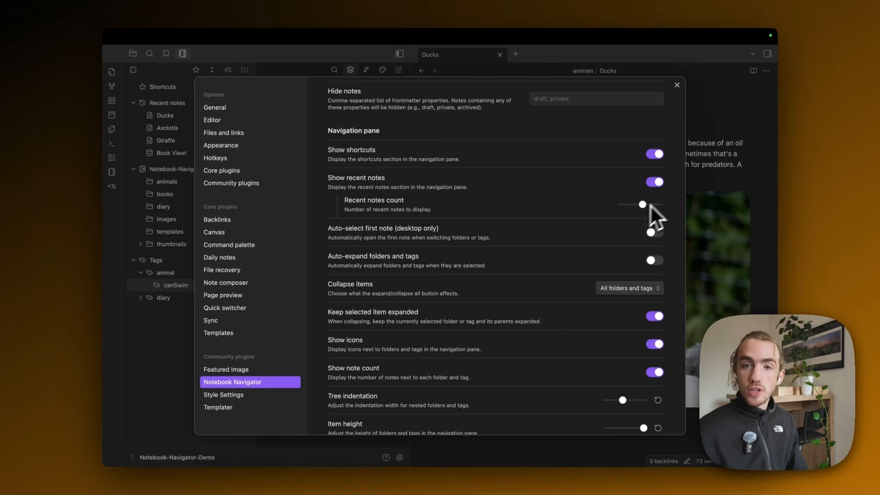
pyautogui.click(706, 139)
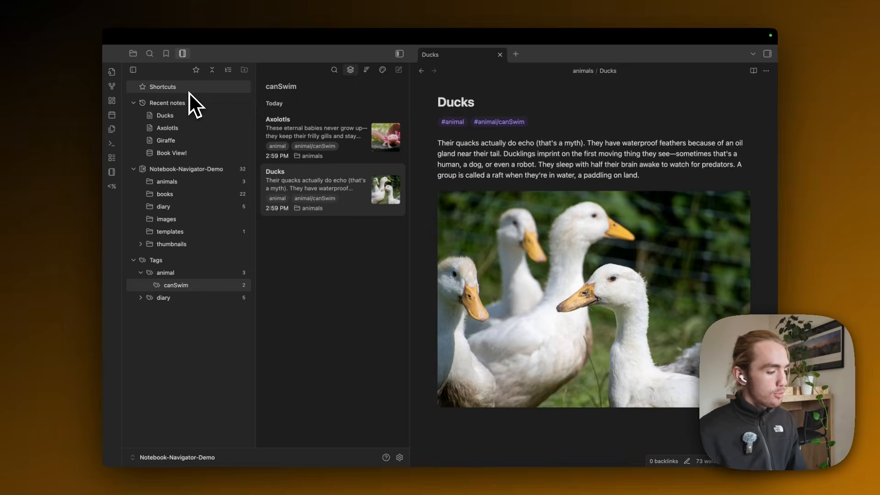
# Add the books folder to the shortcuts and open the folder from its shortcut
pyautogui.rightClick(192, 198)
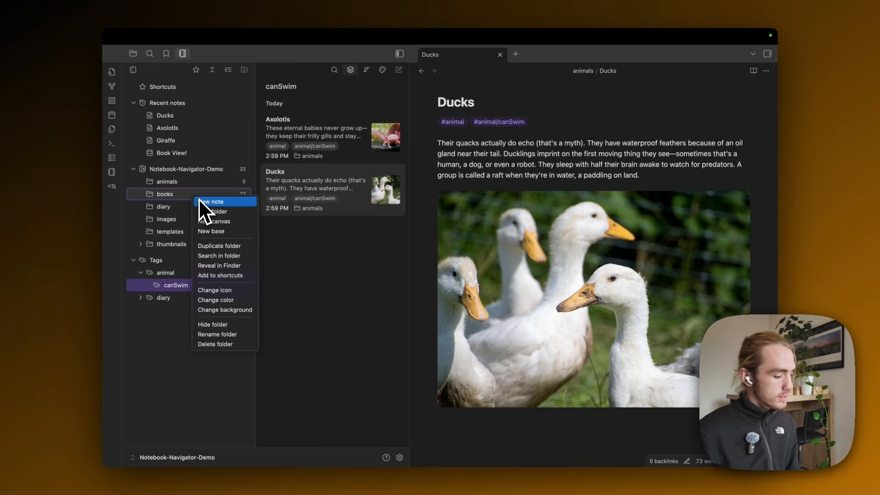
pyautogui.click(230, 277)
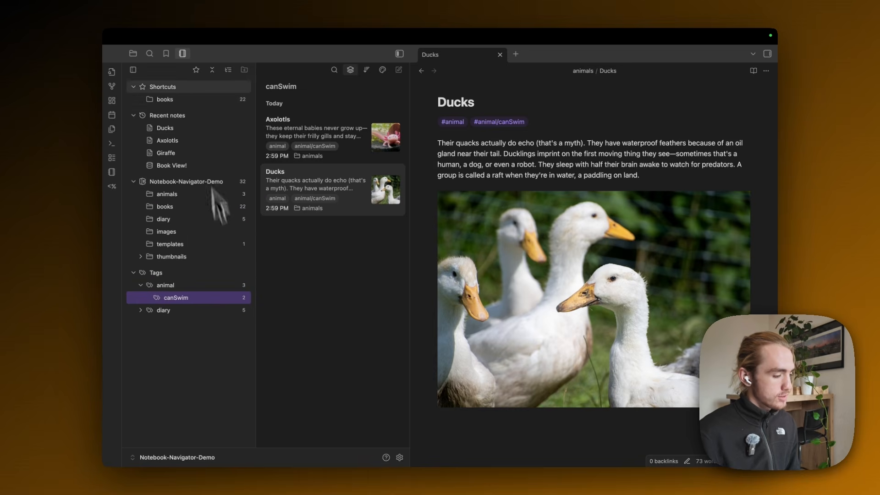
pyautogui.click(183, 99)
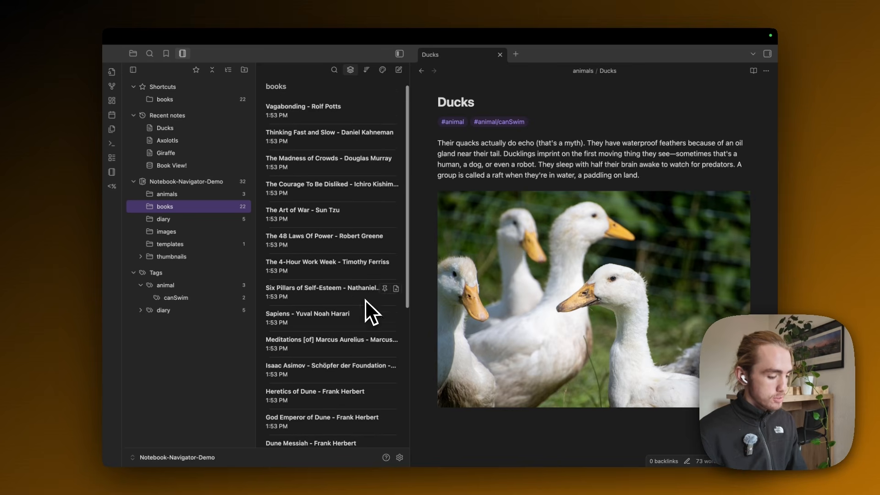
# Pin the Heretics of Dune note in the books folder and sort the folder's notes by title in ascending order
pyautogui.scroll(-3, 364, 299)
pyautogui.click(385, 296)
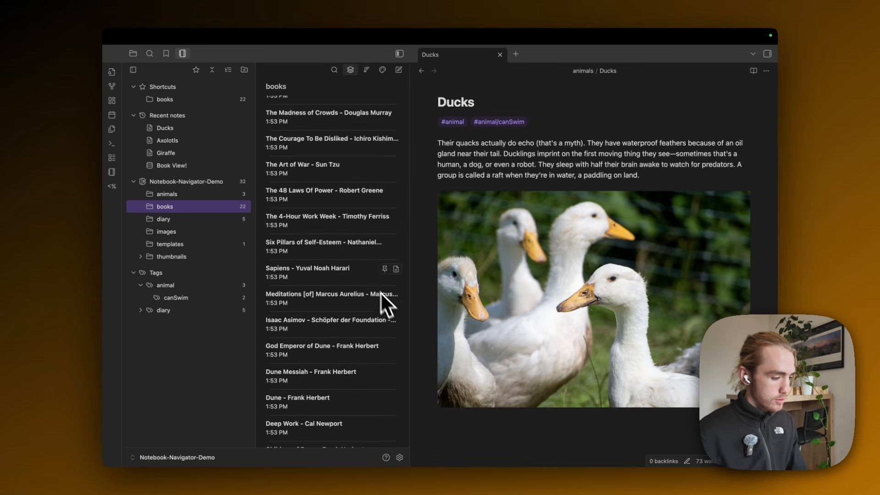
pyautogui.scroll(3, 376, 282)
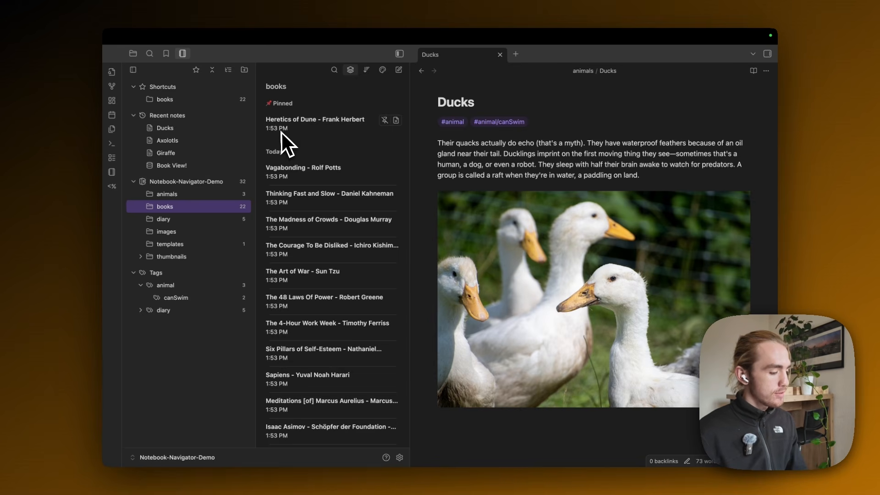
pyautogui.click(179, 193)
pyautogui.click(175, 206)
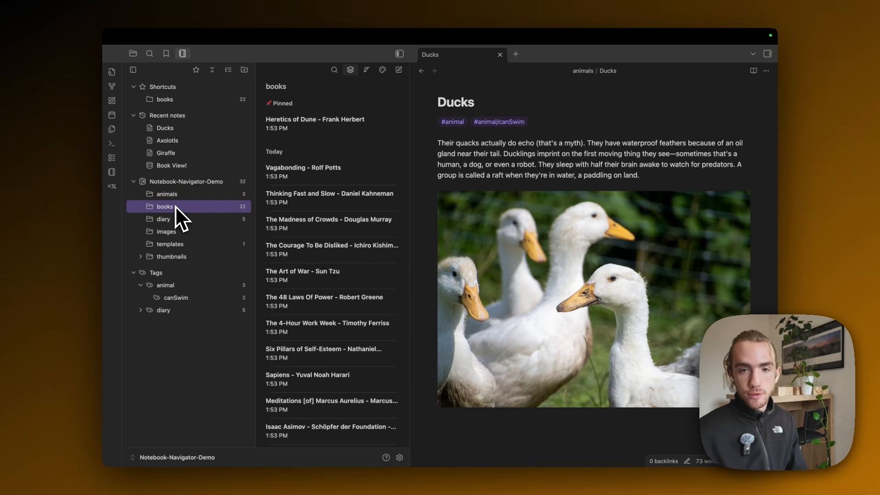
pyautogui.click(366, 69)
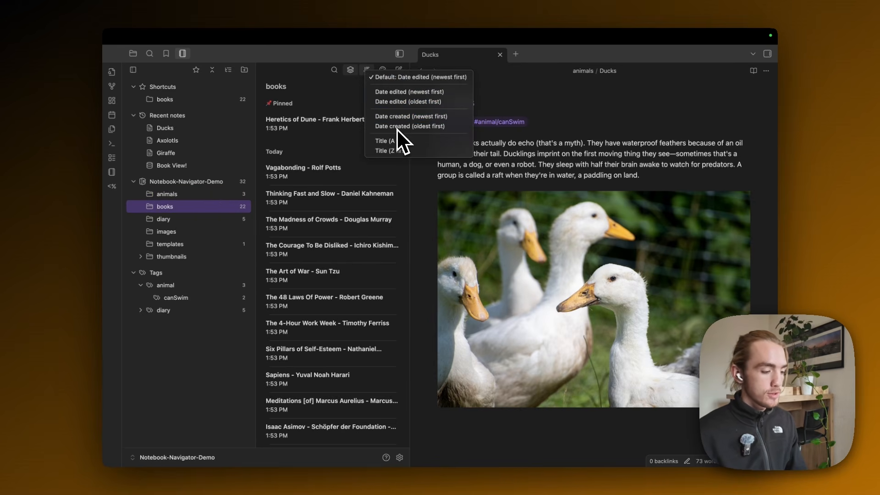
pyautogui.click(406, 143)
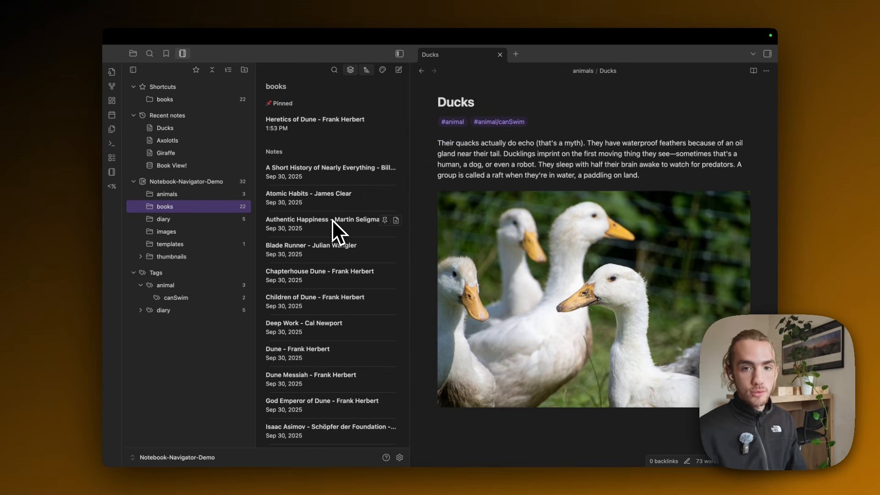
# Set the animals folder's note list to show 5 preview rows
pyautogui.click(383, 70)
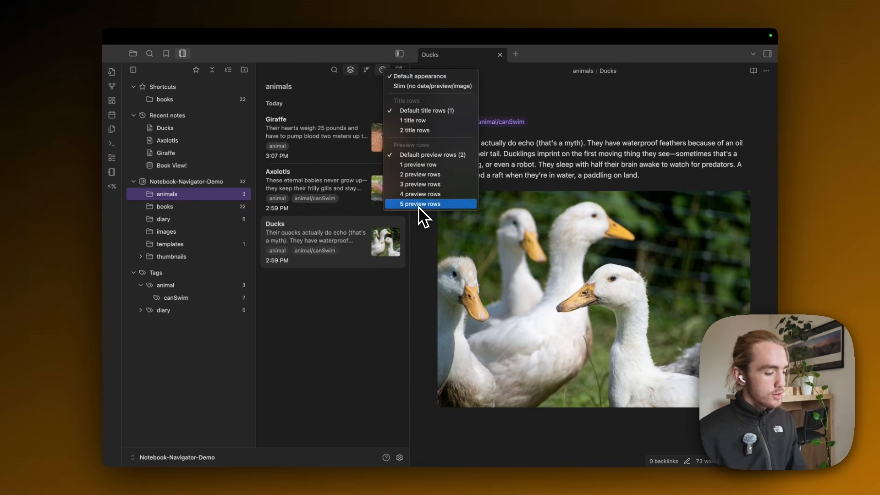
pyautogui.click(418, 204)
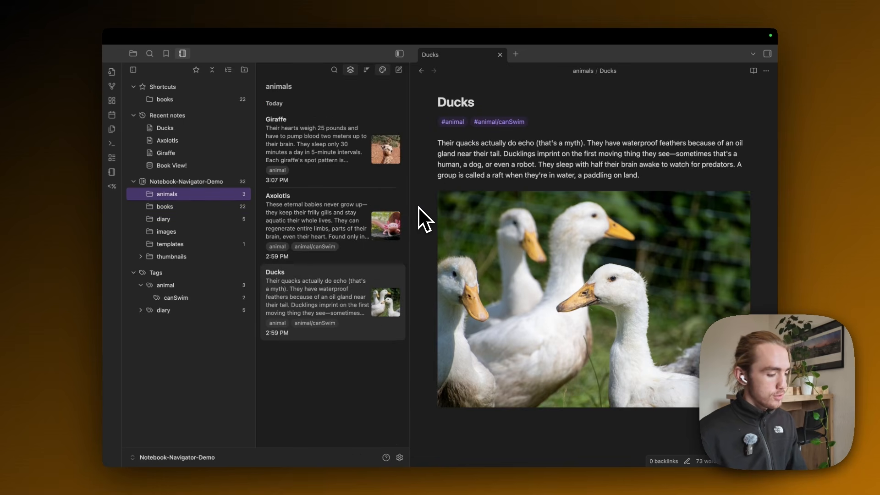
# Try 2 title rows for the animals note list, then set it back to 1 title row
pyautogui.click(383, 71)
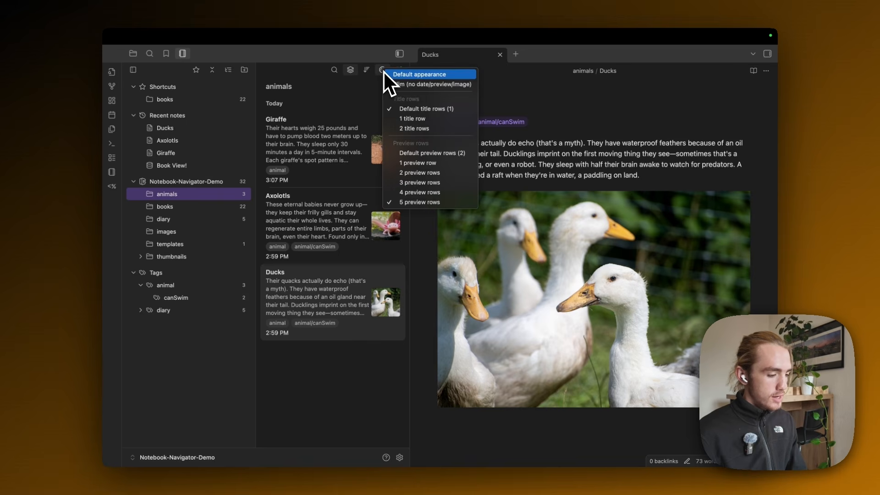
pyautogui.click(387, 81)
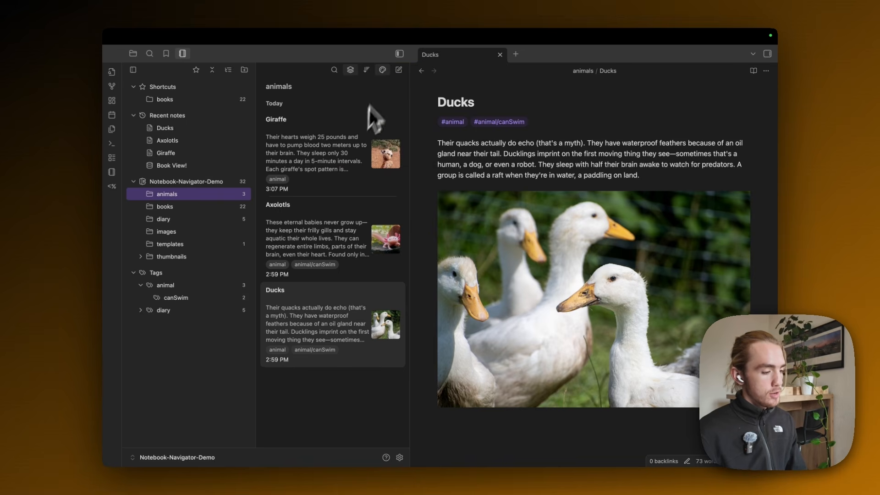
pyautogui.click(383, 72)
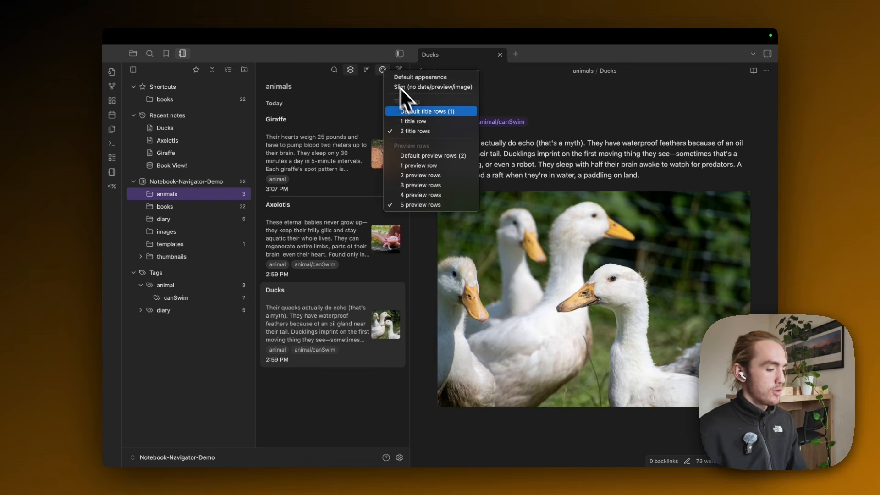
pyautogui.click(421, 121)
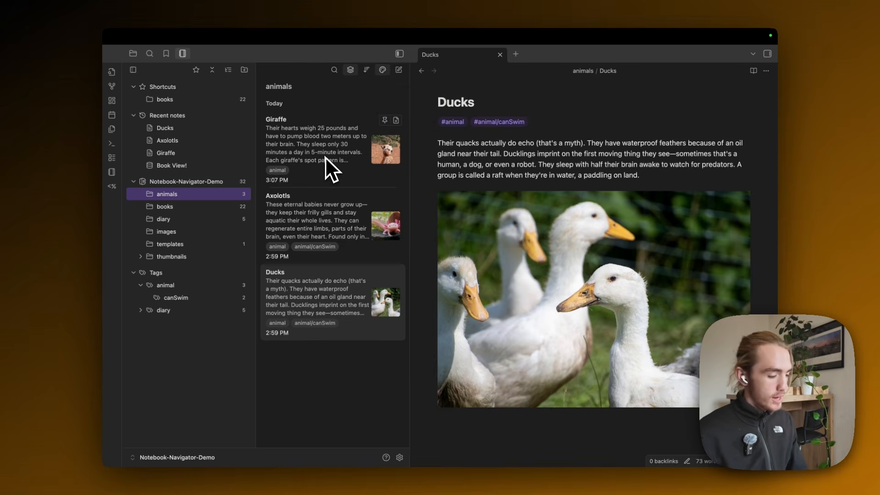
# Create a new note in the animals folder and delete it again
pyautogui.click(400, 73)
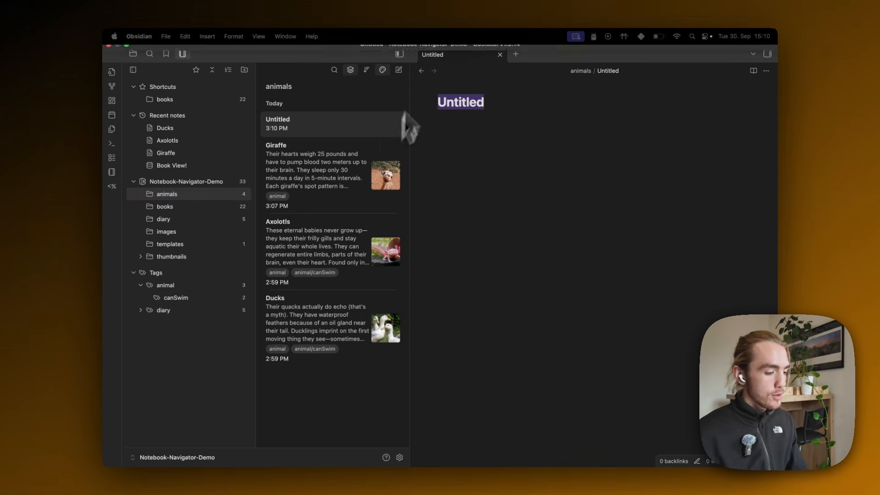
pyautogui.moveTo(384, 122)
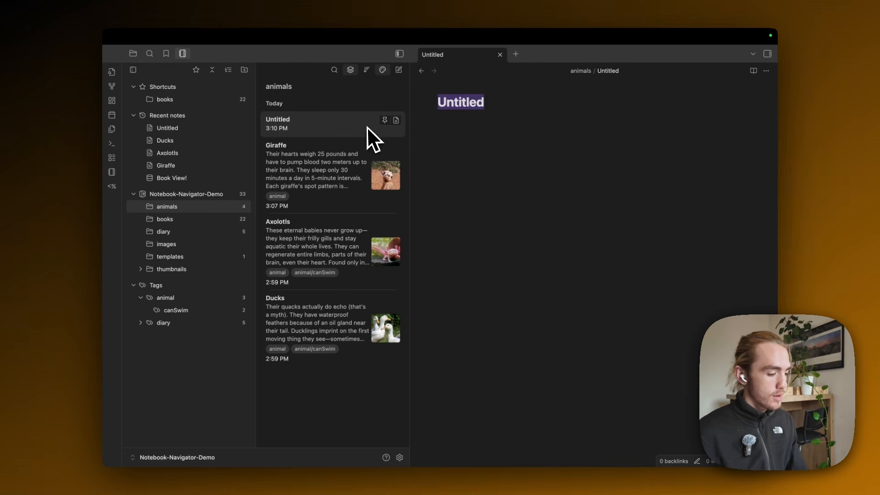
pyautogui.press('super+BackSpace')
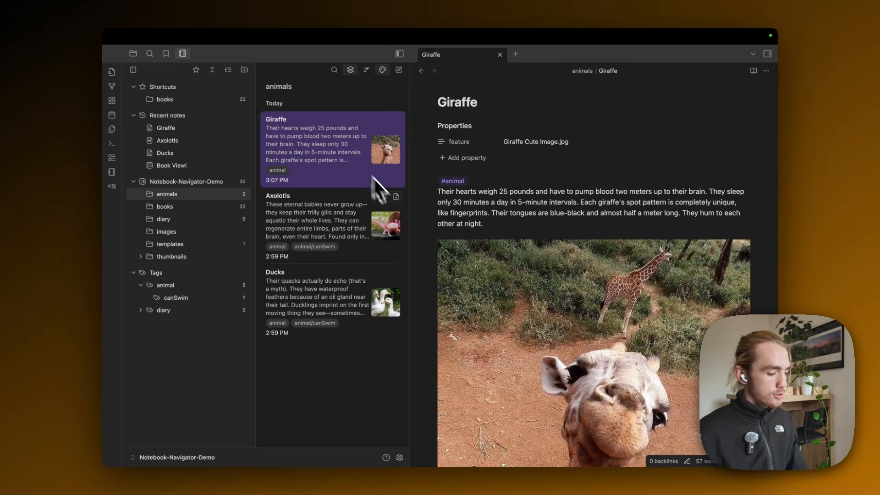
# Open the Axolotls note in a new tab, then switch that tab to the Giraffe note
pyautogui.click(396, 197)
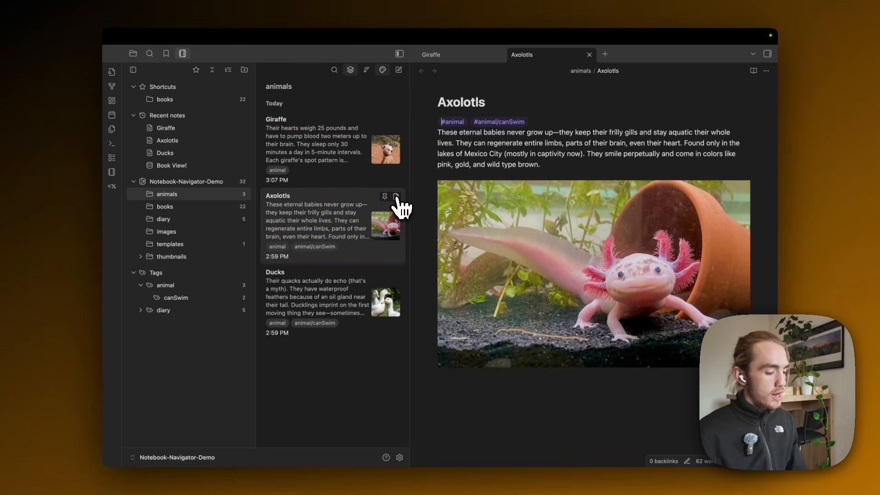
pyautogui.click(308, 157)
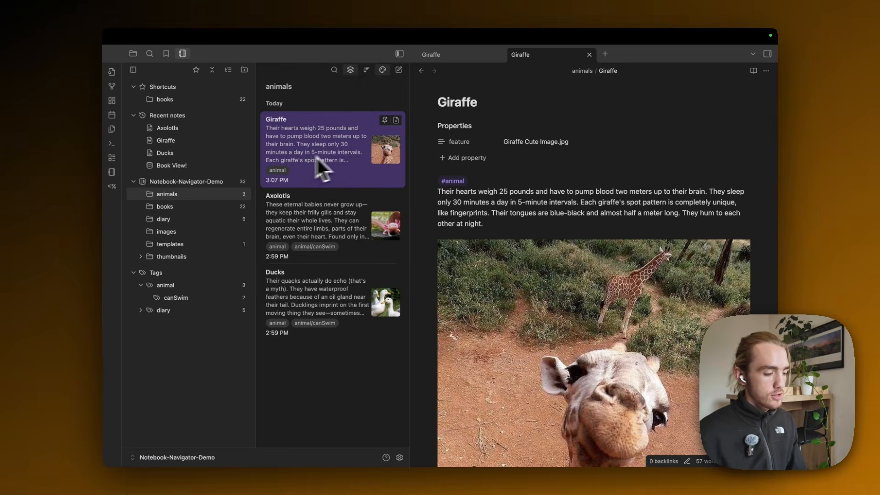
# Expand and collapse all folders and tags in the navigation several times, ending with them collapsed
pyautogui.click(216, 73)
pyautogui.click(216, 74)
pyautogui.click(216, 74)
pyautogui.click(216, 73)
pyautogui.click(215, 74)
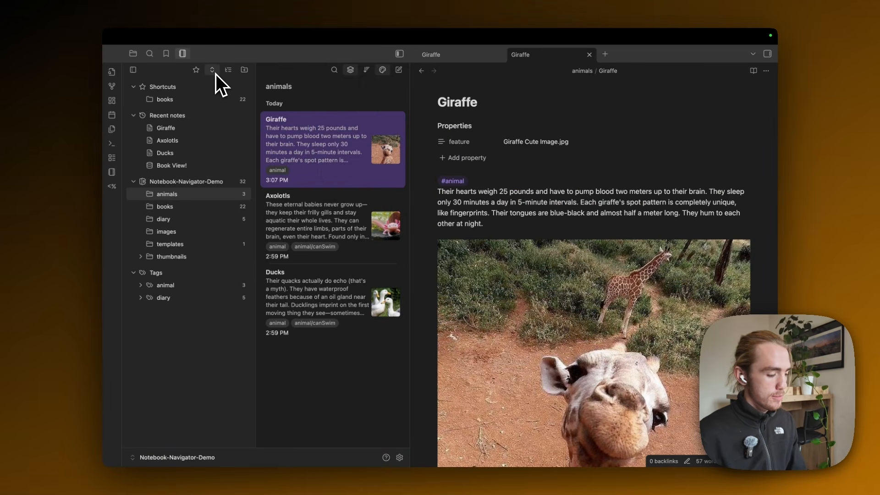
pyautogui.click(216, 74)
pyautogui.click(215, 73)
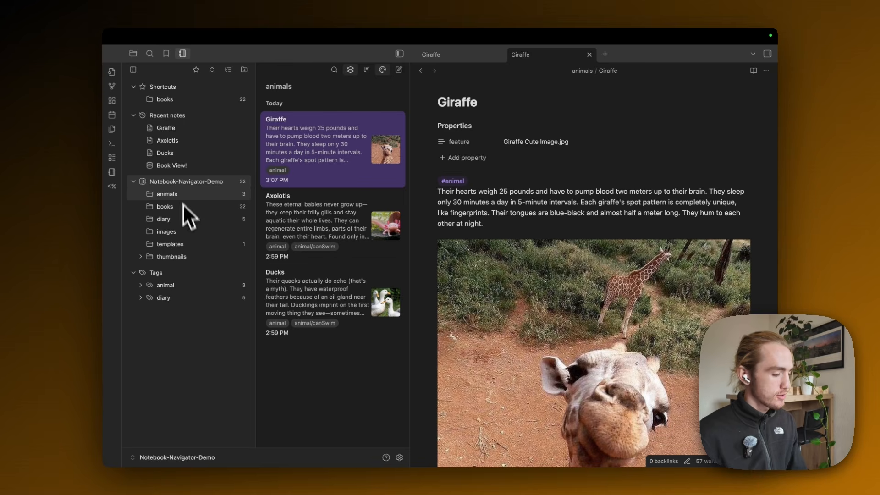
# Reorder the root folders so that diary comes first, above animals, and finish reordering
pyautogui.click(228, 70)
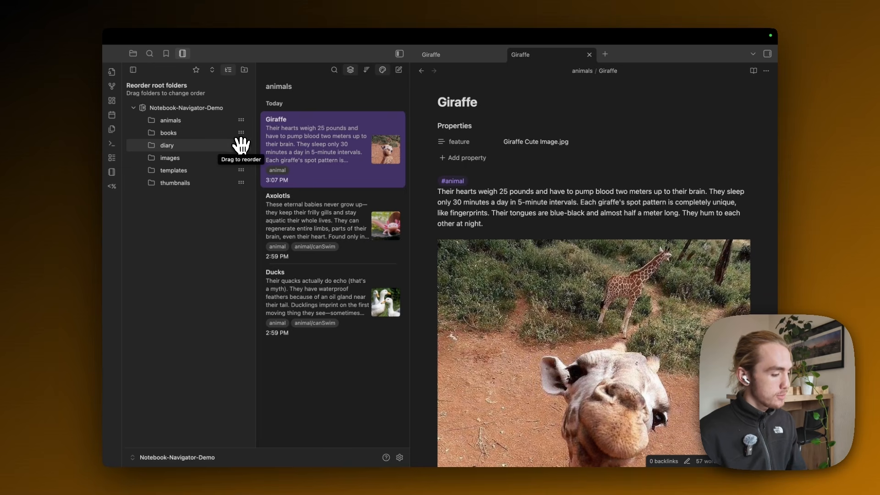
pyautogui.moveTo(241, 145); pyautogui.dragTo(240, 120)
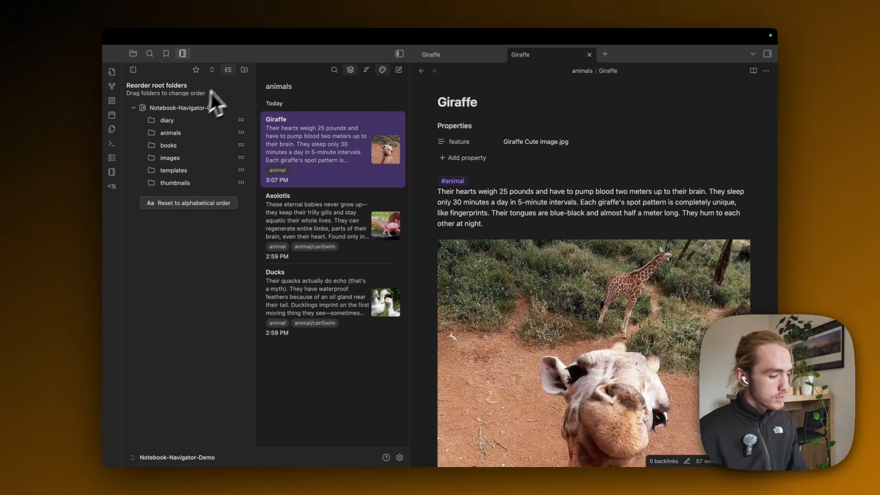
pyautogui.click(229, 70)
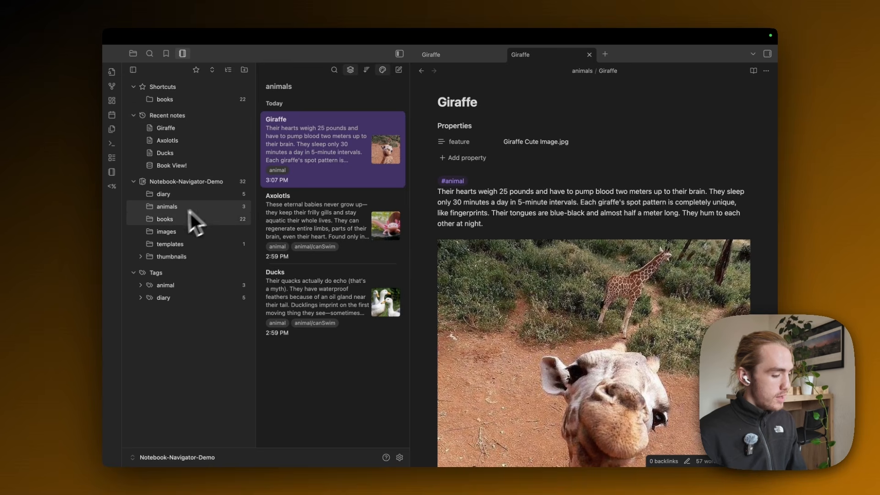
# Collapse and re-expand the root folder, list the diary notes, and compare with the standard file explorer before returning to Notebook Navigator
pyautogui.click(133, 182)
pyautogui.click(133, 182)
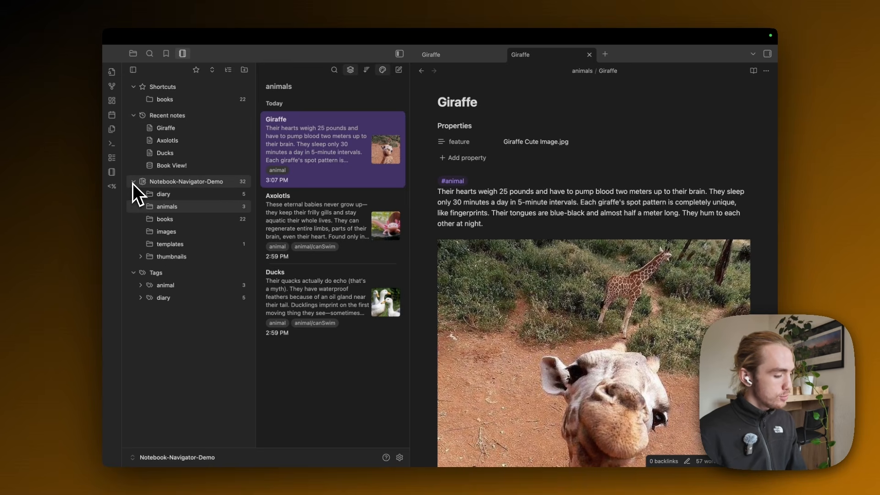
pyautogui.click(184, 198)
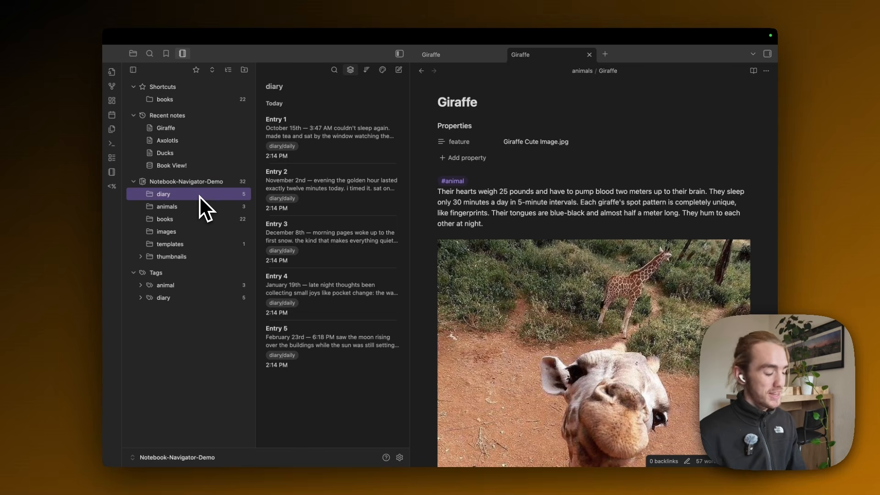
pyautogui.click(133, 54)
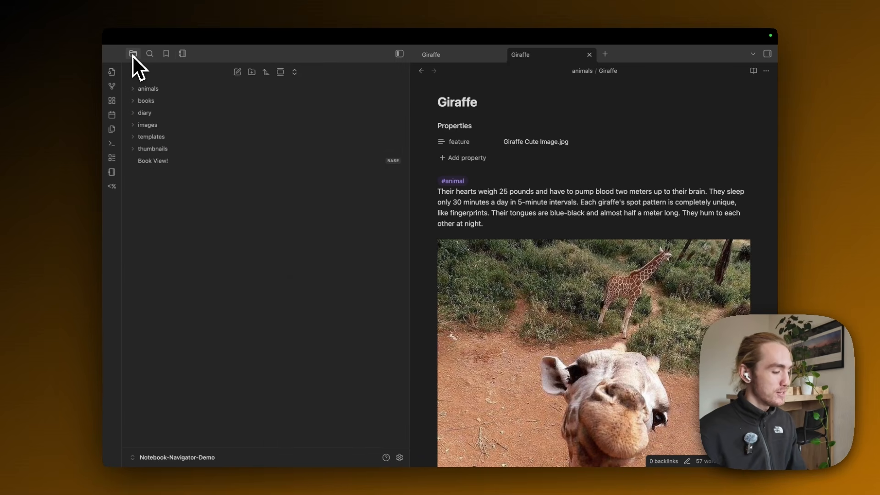
pyautogui.click(184, 54)
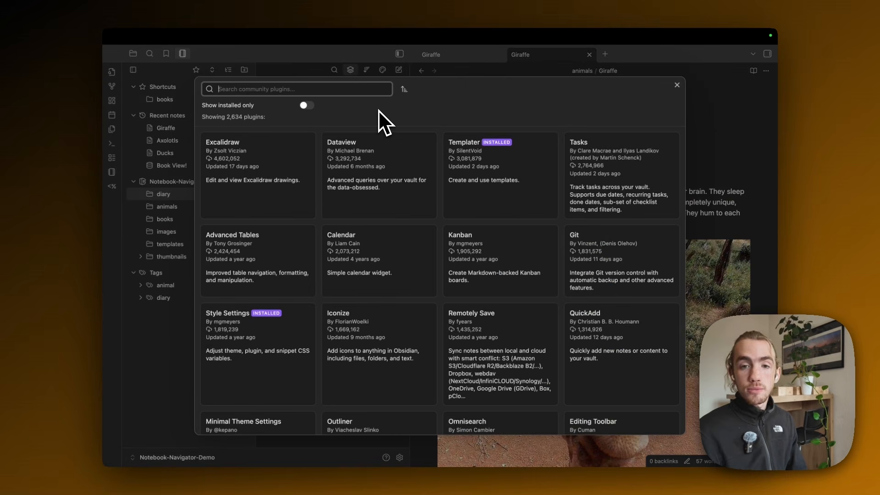
# Search the community plugins for "icon", view the Iconize plugin's page and the other matching plugins, and leave without installing anything
pyautogui.write('icon')
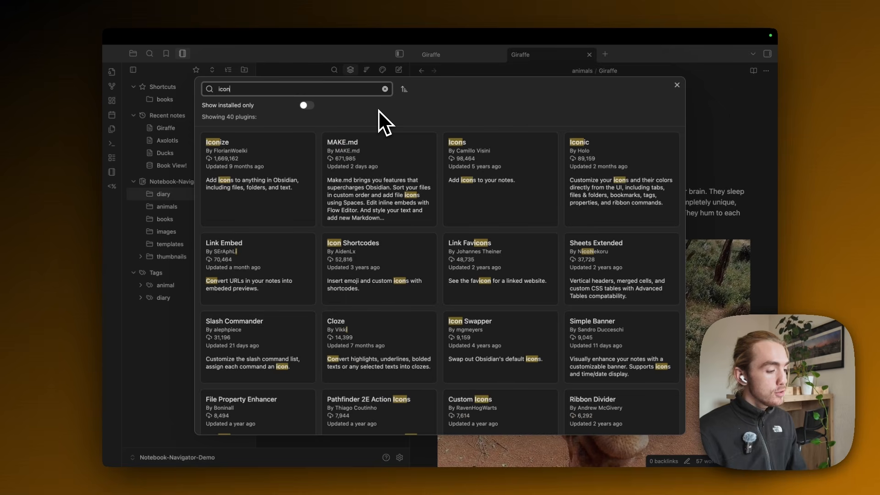
pyautogui.click(296, 174)
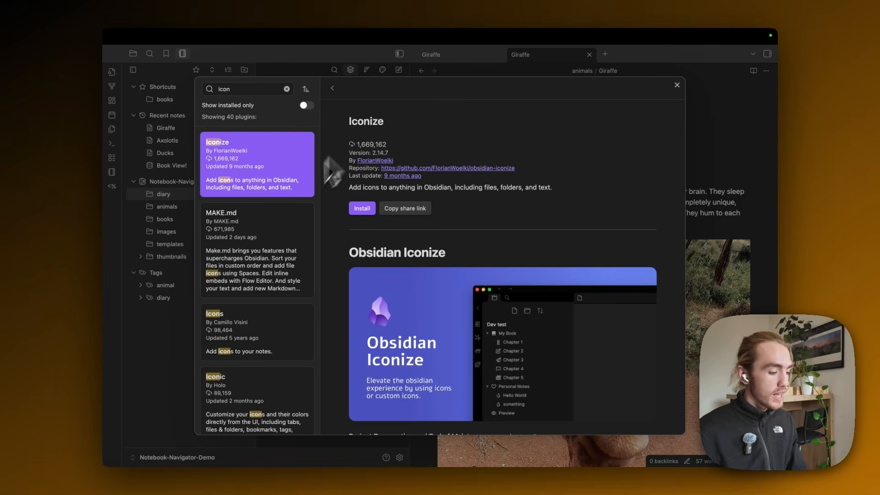
pyautogui.scroll(-10, 268, 271)
pyautogui.scroll(-3, 268, 272)
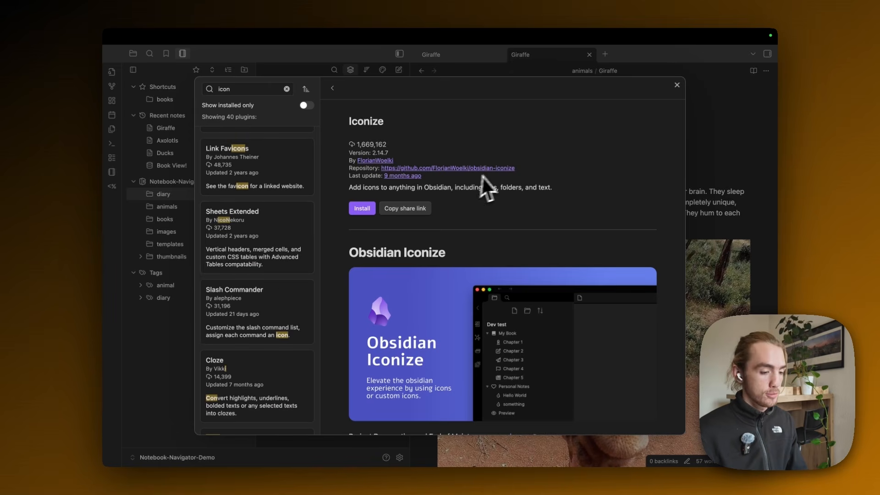
pyautogui.click(676, 85)
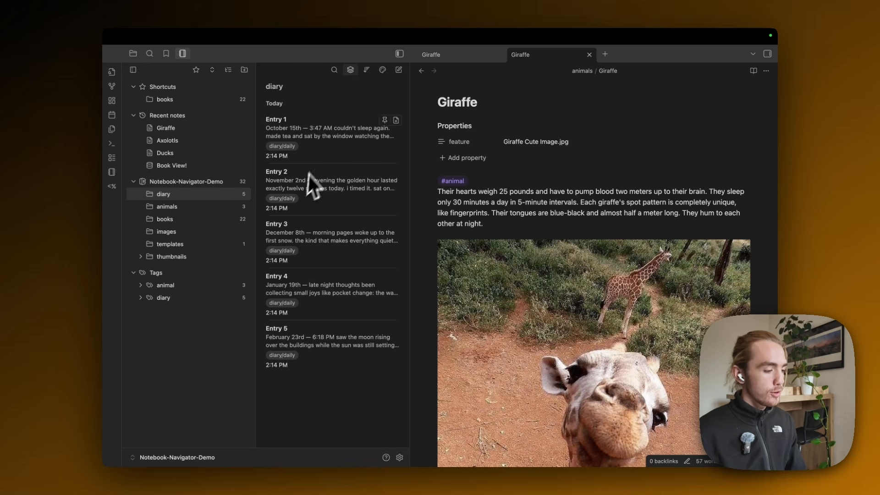
# In the Notebook Navigator settings, download the Bootstrap Icons, Font Awesome, Material Icons, Phosphor Icons, RPG Awesome and Simple Icons packs
pyautogui.click(399, 457)
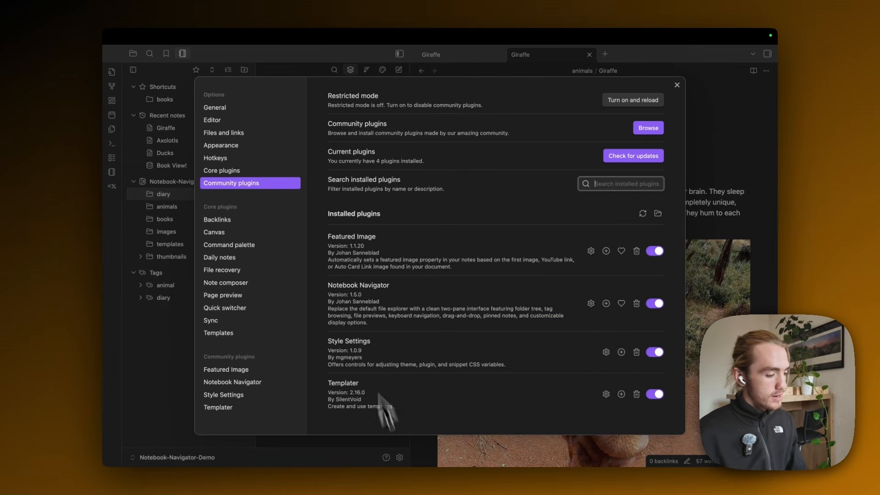
pyautogui.click(238, 384)
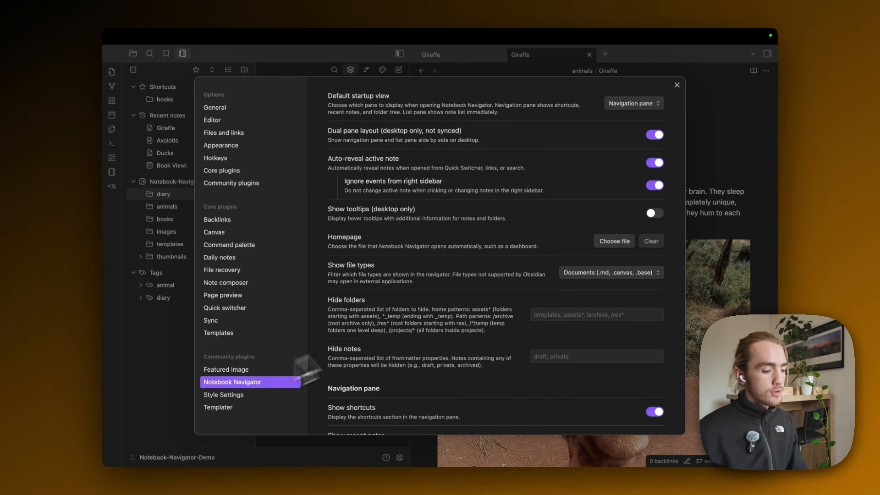
pyautogui.scroll(-15, 430, 296)
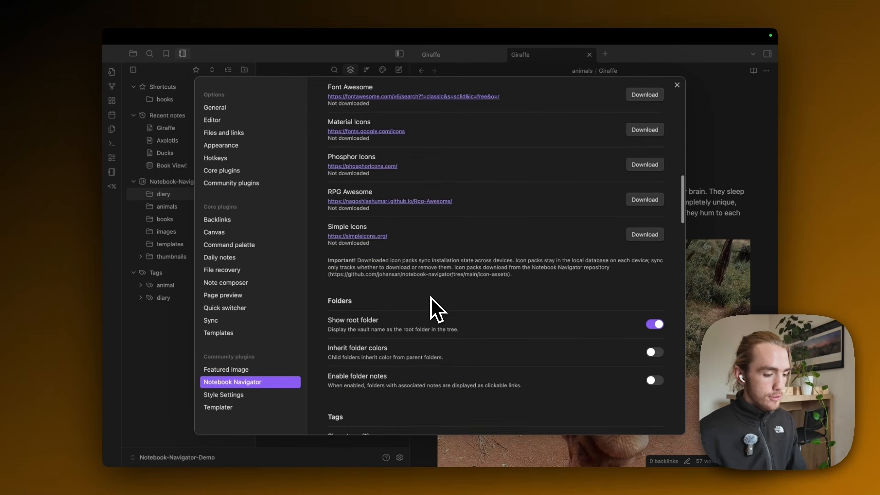
pyautogui.scroll(3, 430, 296)
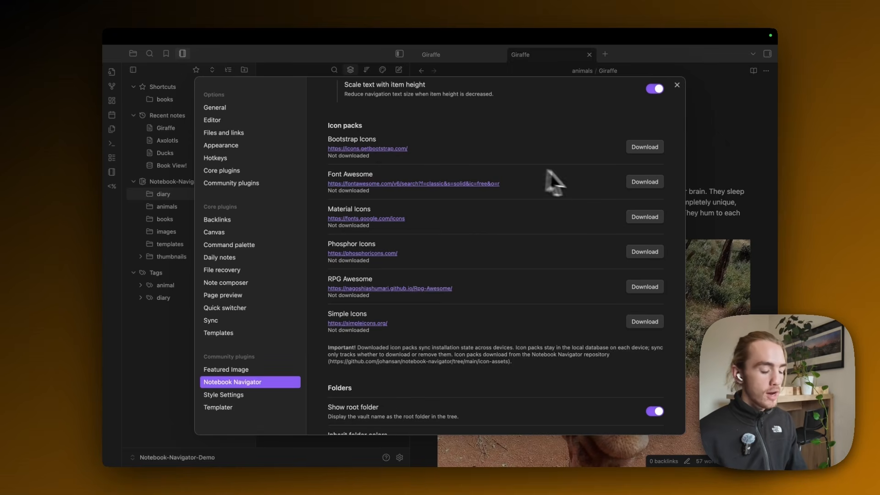
pyautogui.click(644, 148)
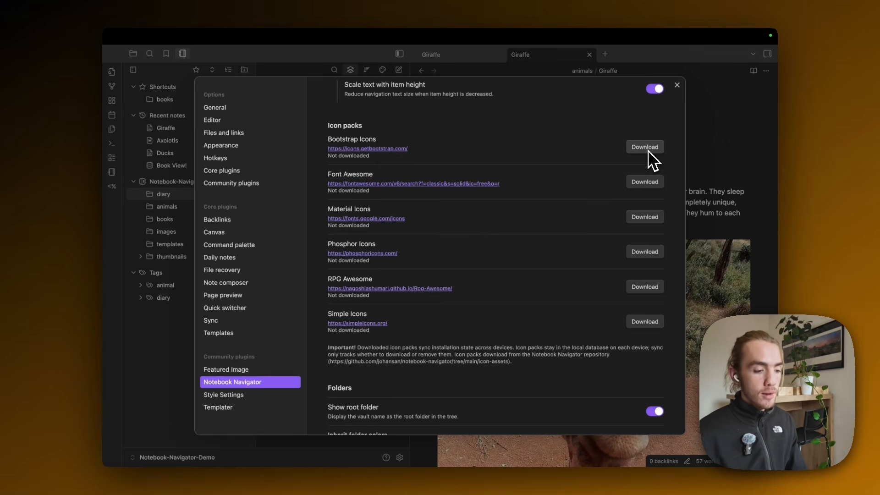
pyautogui.click(645, 182)
pyautogui.click(644, 217)
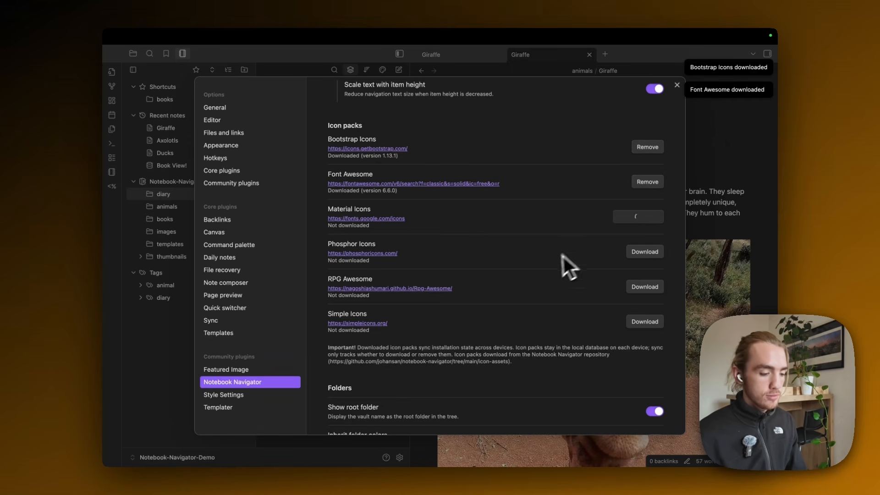
pyautogui.scroll(-2, 640, 238)
pyautogui.click(655, 212)
pyautogui.click(646, 248)
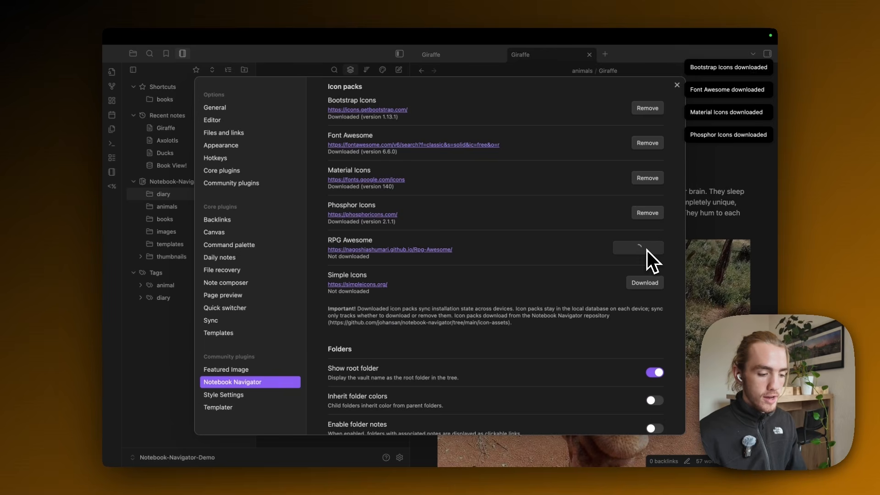
pyautogui.click(643, 281)
pyautogui.click(677, 85)
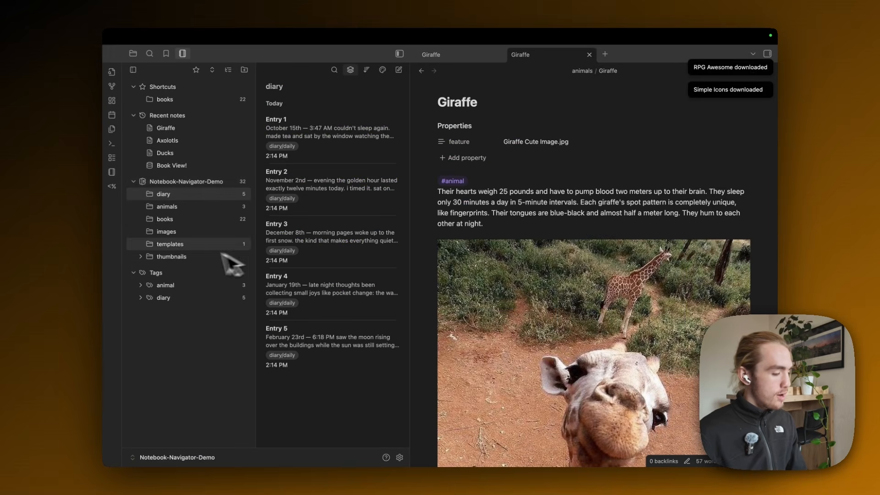
# Browse the icon packs for the diary folder, search Lucide for "notebook", and assign the Lucide Notebook icon
pyautogui.rightClick(181, 198)
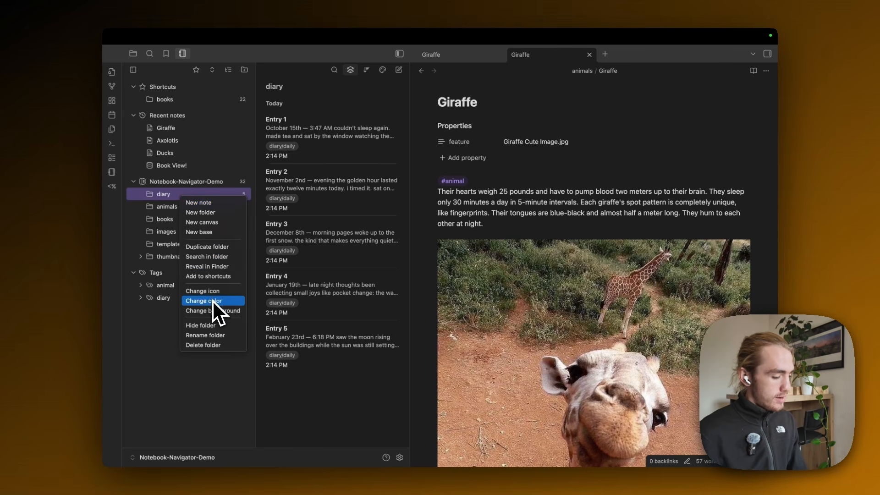
pyautogui.click(204, 291)
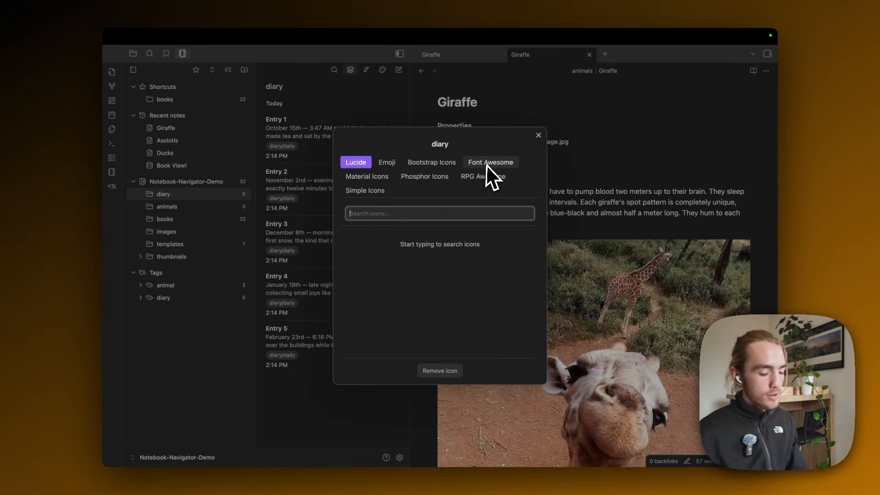
pyautogui.click(394, 164)
pyautogui.click(428, 164)
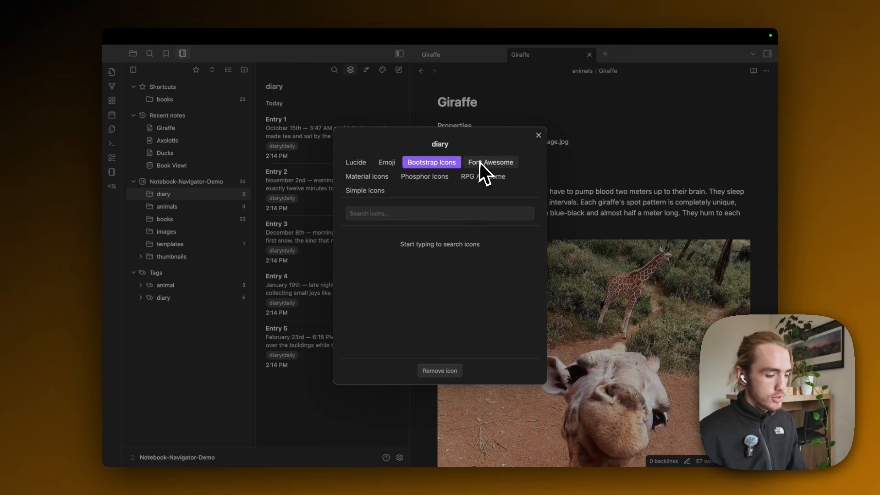
pyautogui.press('BackSpace')
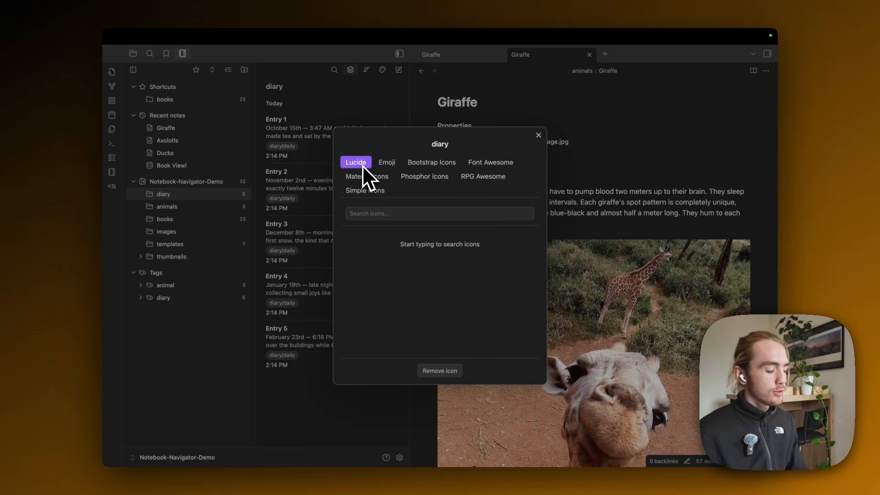
pyautogui.click(373, 216)
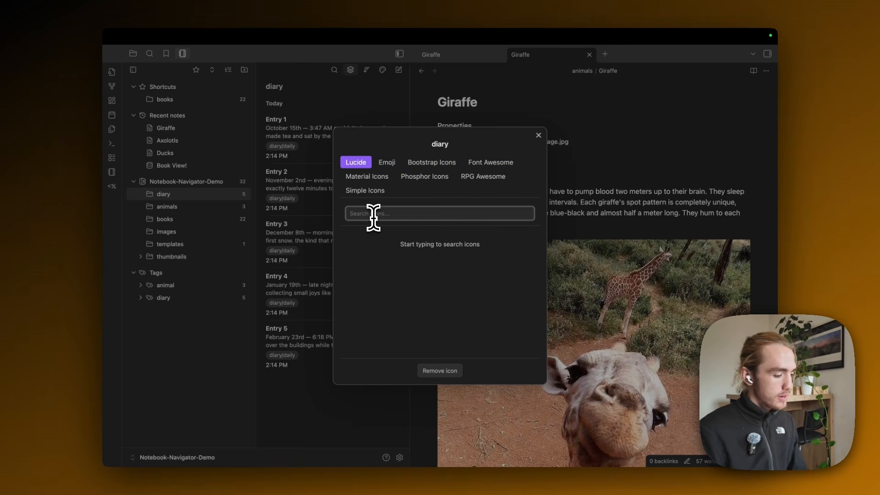
pyautogui.write('notebook')
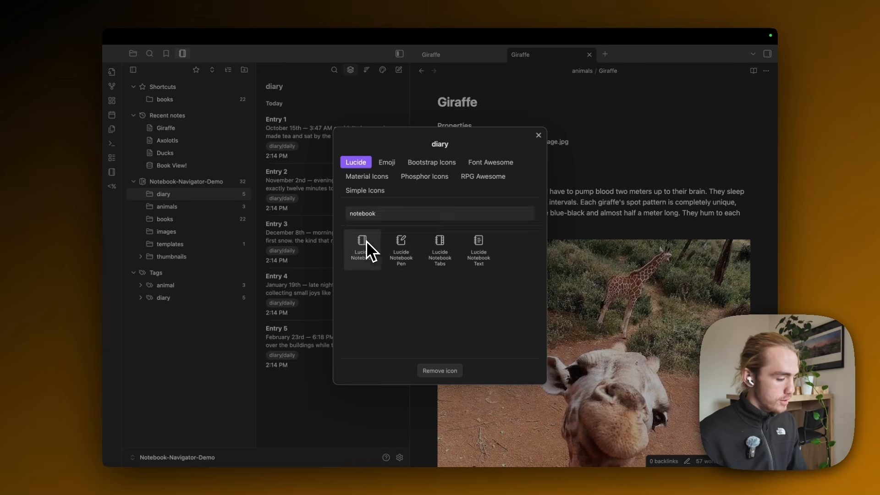
pyautogui.click(367, 241)
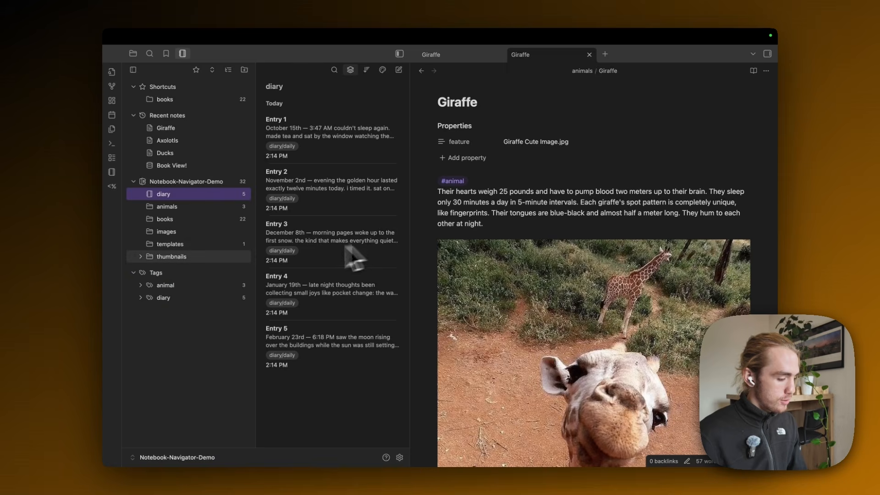
# Change the animals folder's icon to the whale emoji, searching the emoji set for "animal"
pyautogui.rightClick(183, 208)
pyautogui.click(214, 299)
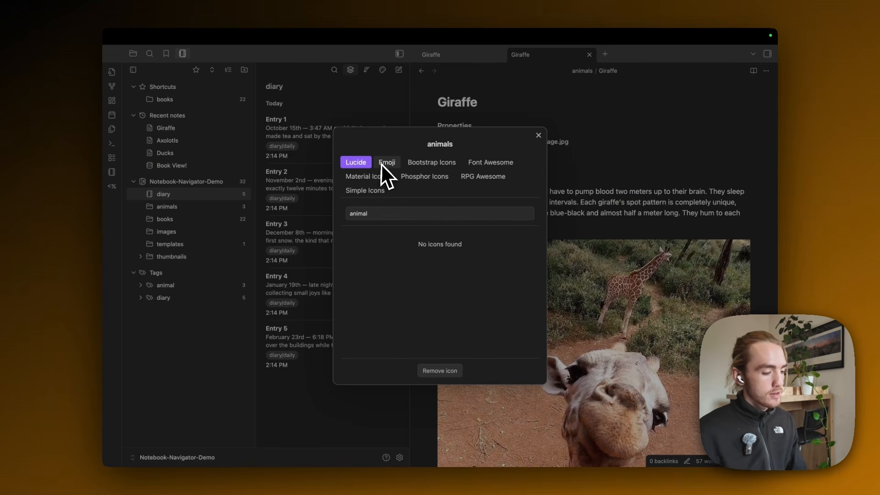
pyautogui.click(383, 162)
pyautogui.click(386, 213)
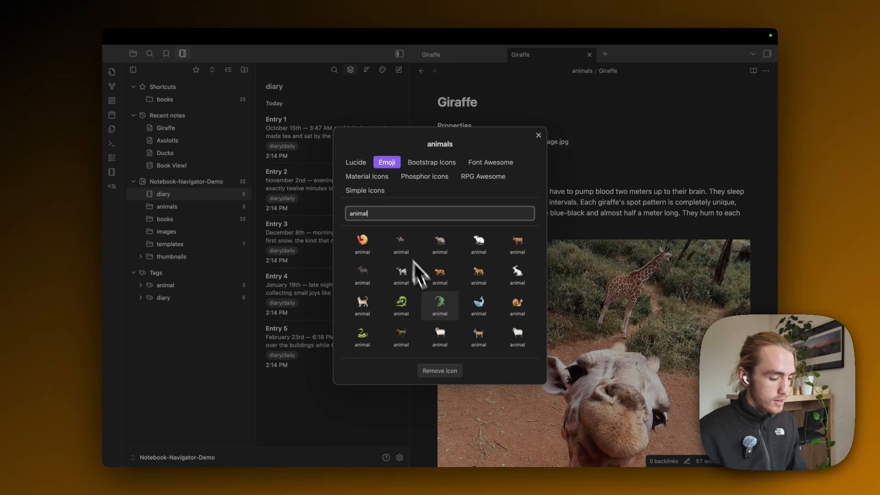
pyautogui.scroll(-1, 431, 296)
pyautogui.press('BackSpace')
pyautogui.press('BackSpace')
pyautogui.press('BackSpace')
pyautogui.press('BackSpace')
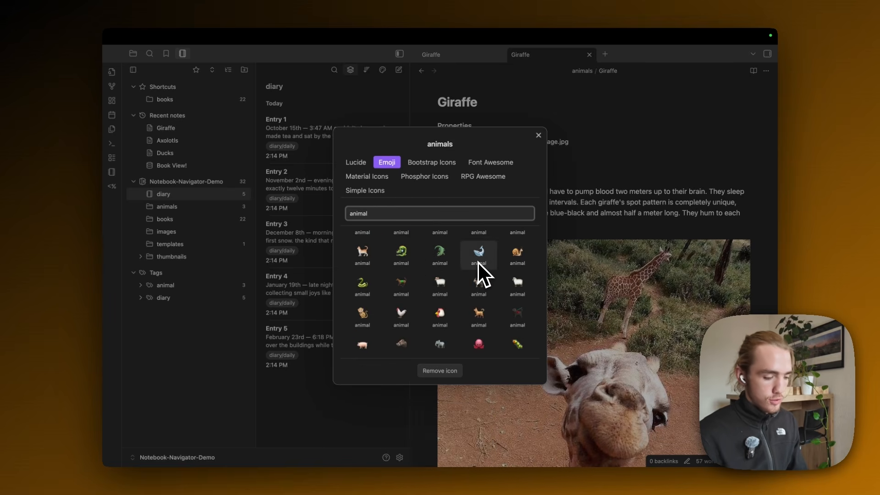
pyautogui.click(478, 253)
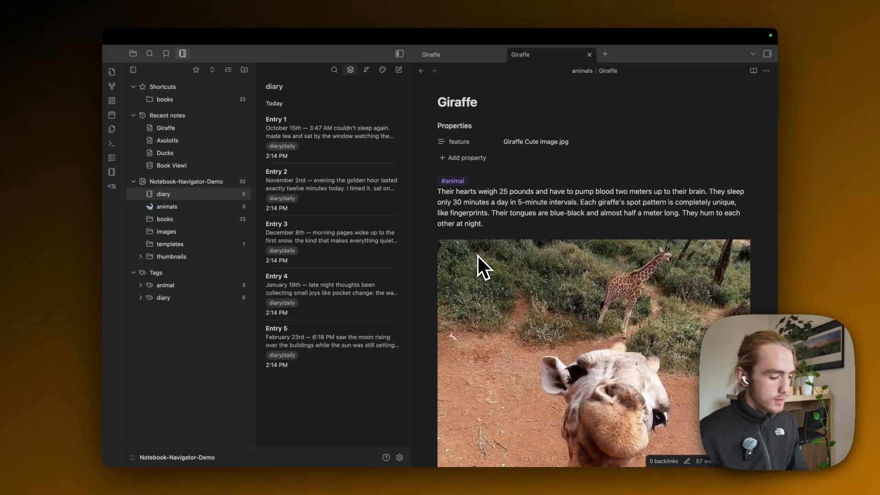
# Assign the RPG Awesome Book icon to books, the Bootstrap Image icon to images, and the Lucide Layout Template icon to templates
pyautogui.rightClick(185, 219)
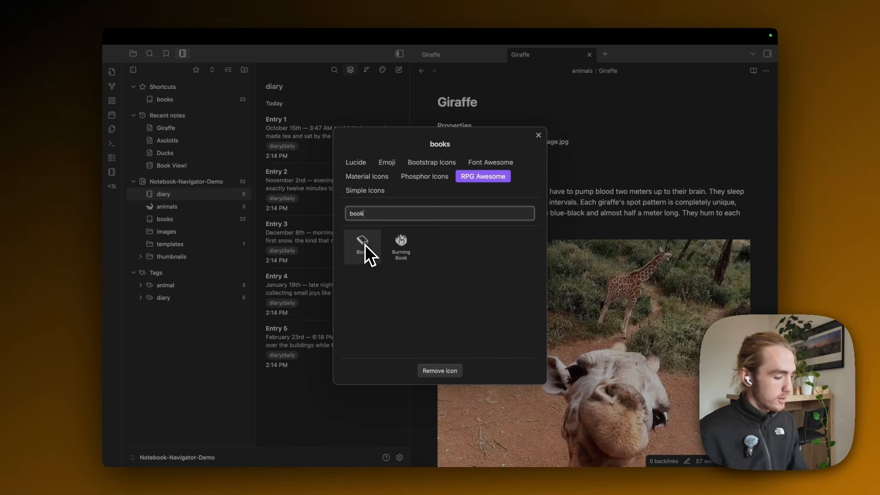
pyautogui.click(364, 244)
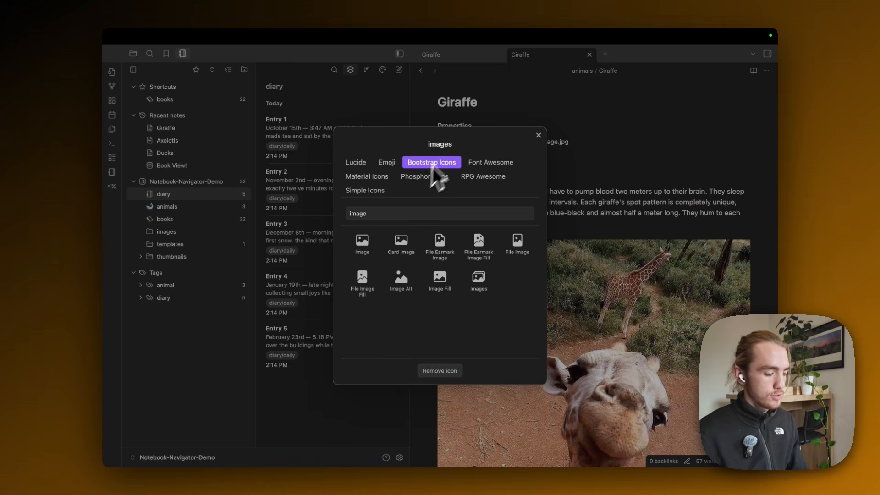
pyautogui.click(361, 245)
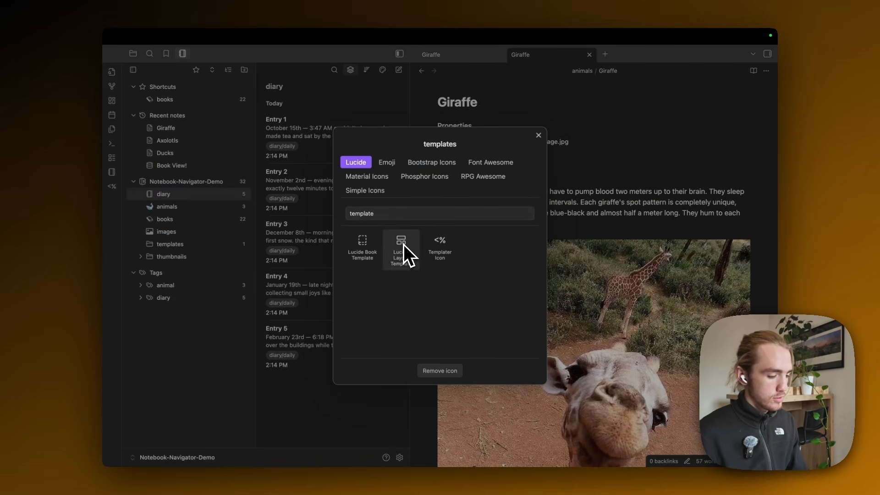
pyautogui.click(403, 244)
# Delete the thumbnails folder with all its contents
pyautogui.click(183, 258)
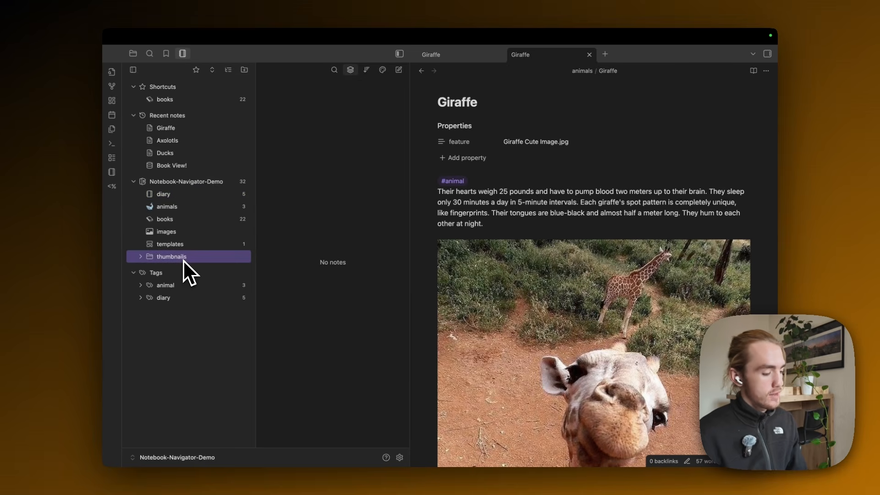
pyautogui.rightClick(183, 259)
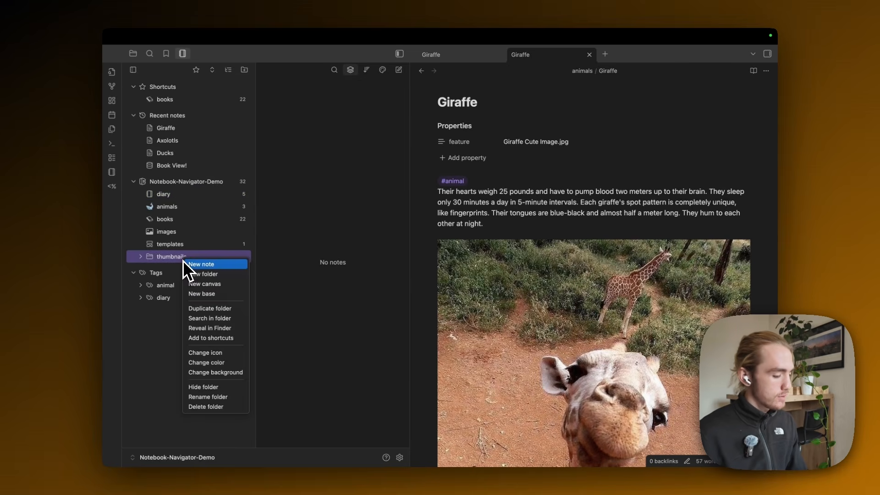
pyautogui.click(213, 408)
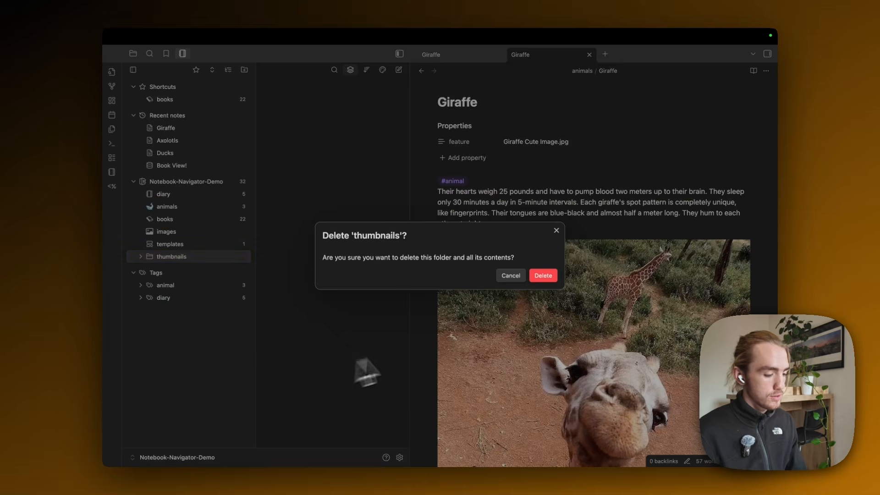
pyautogui.press('Return')
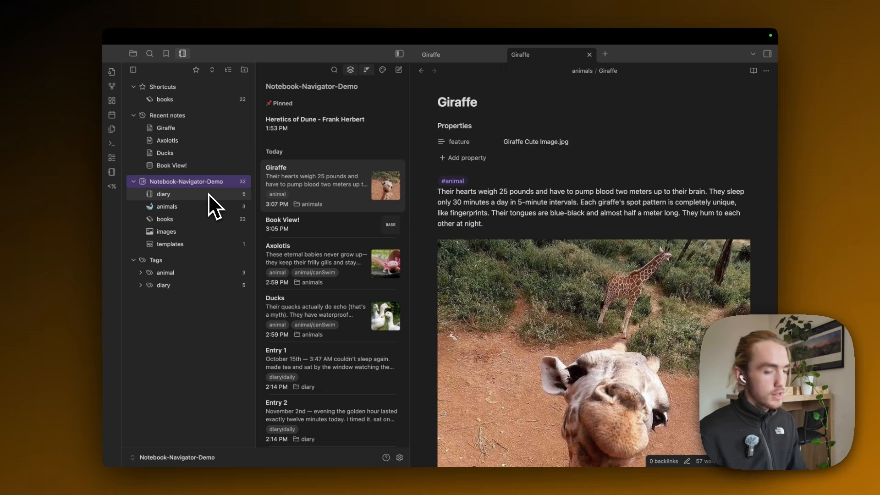
# Color the diary folder pink, the animals folder lime green and the books folder sky blue using preset colors
pyautogui.rightClick(180, 197)
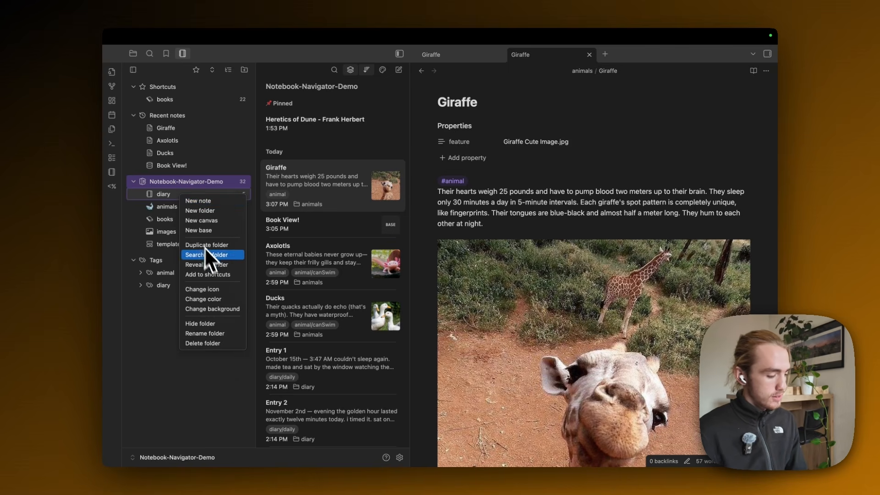
pyautogui.click(212, 298)
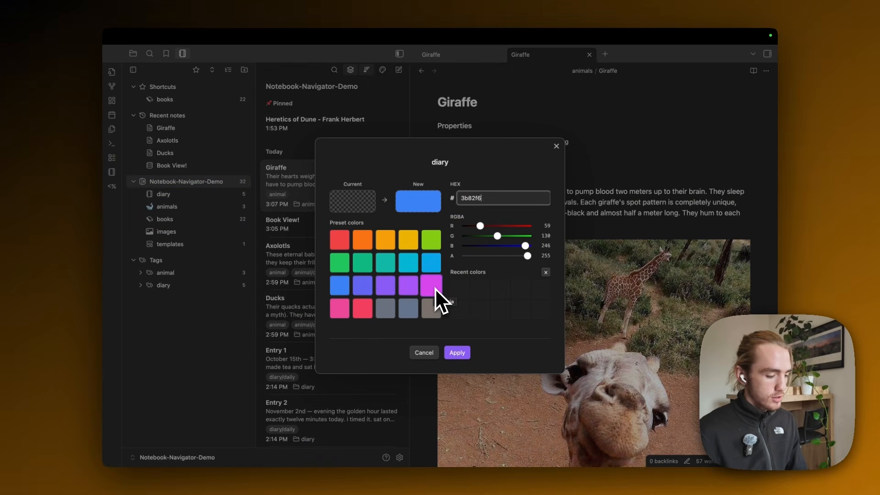
pyautogui.doubleClick(342, 312)
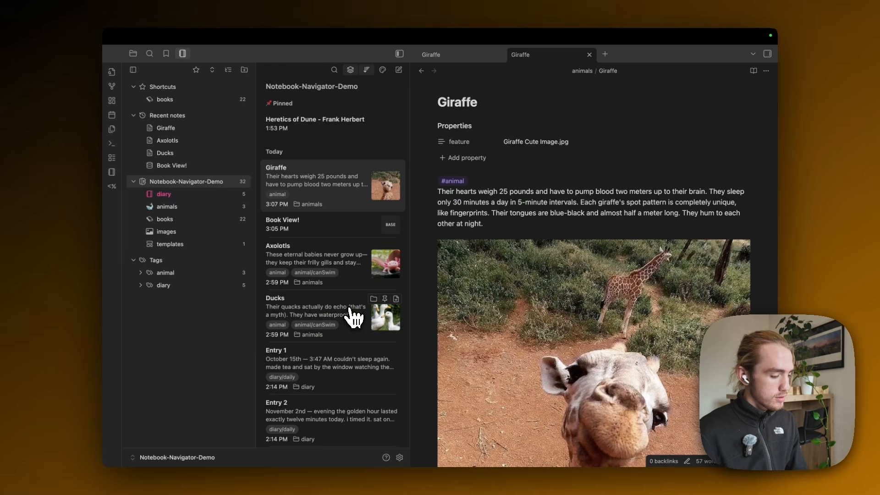
pyautogui.rightClick(200, 207)
pyautogui.click(232, 312)
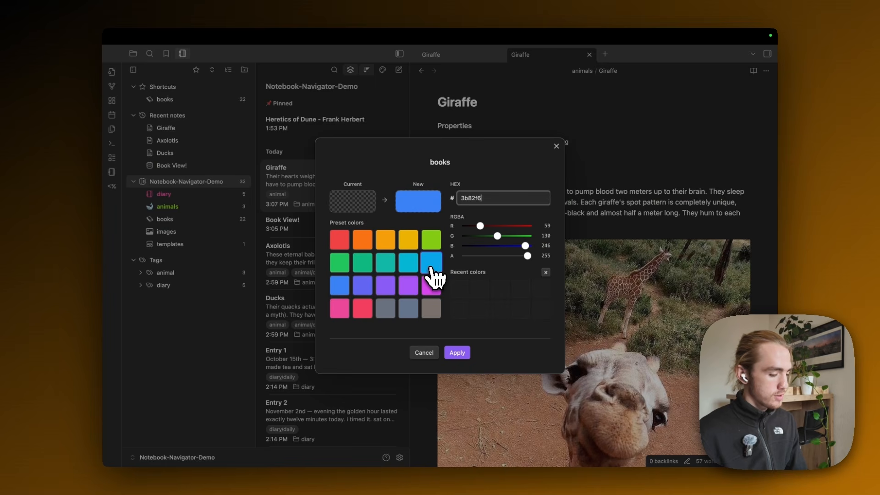
pyautogui.doubleClick(433, 266)
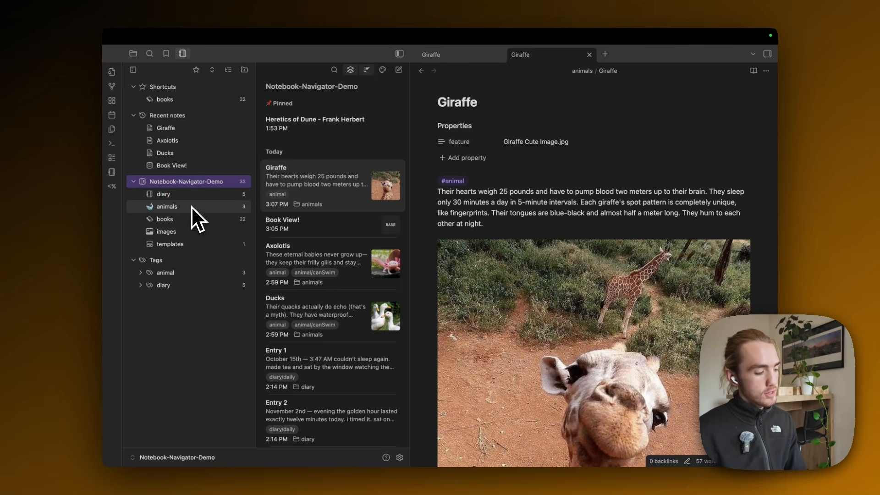
# Set preset background colors for the folders: pink for diary, lime green for animals and sky blue for books
pyautogui.rightClick(196, 196)
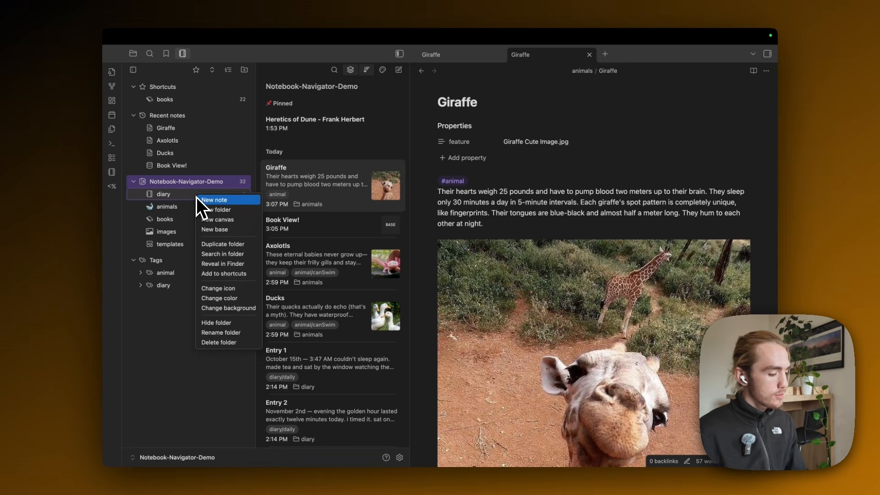
pyautogui.click(219, 311)
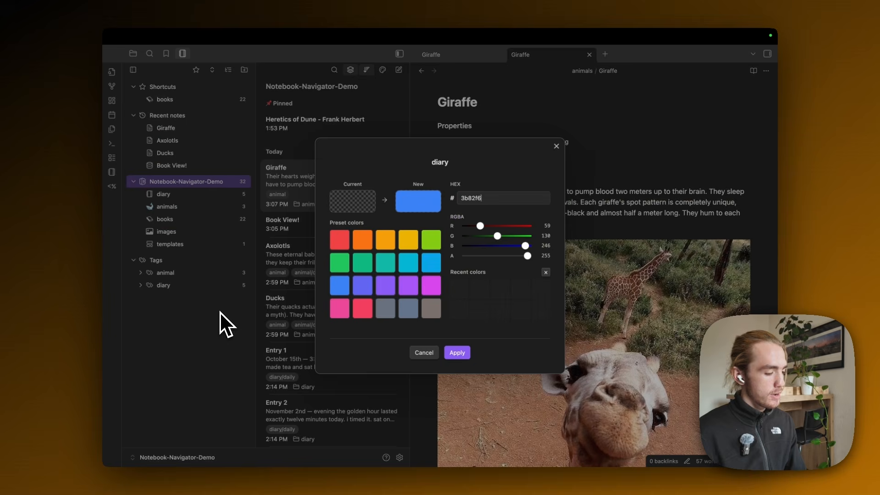
pyautogui.doubleClick(339, 310)
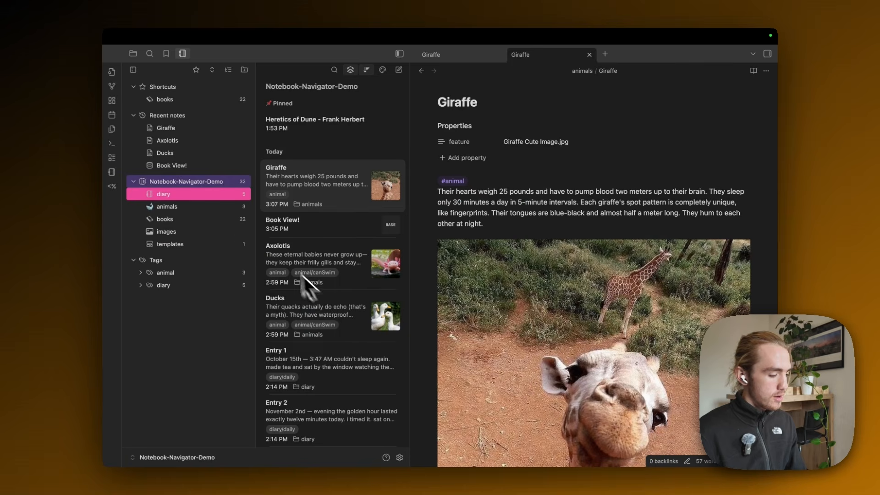
pyautogui.rightClick(215, 212)
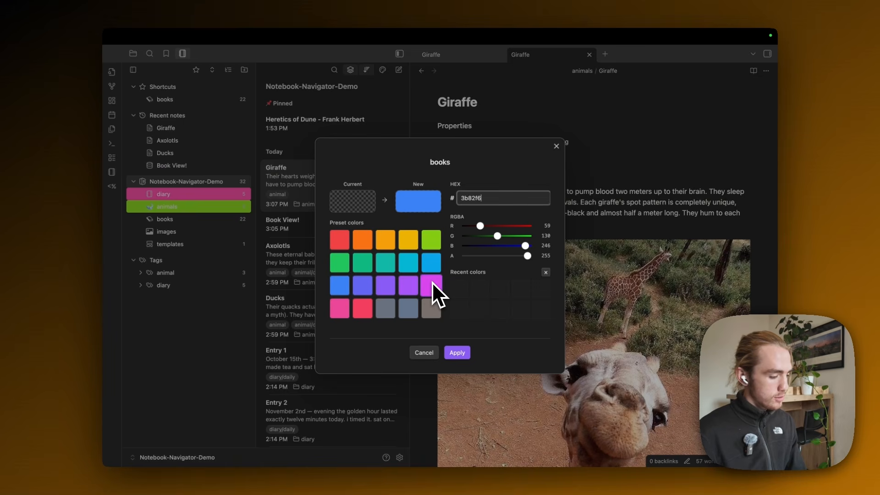
# Set the books folder's name color to white with the hex value fff
pyautogui.rightClick(183, 219)
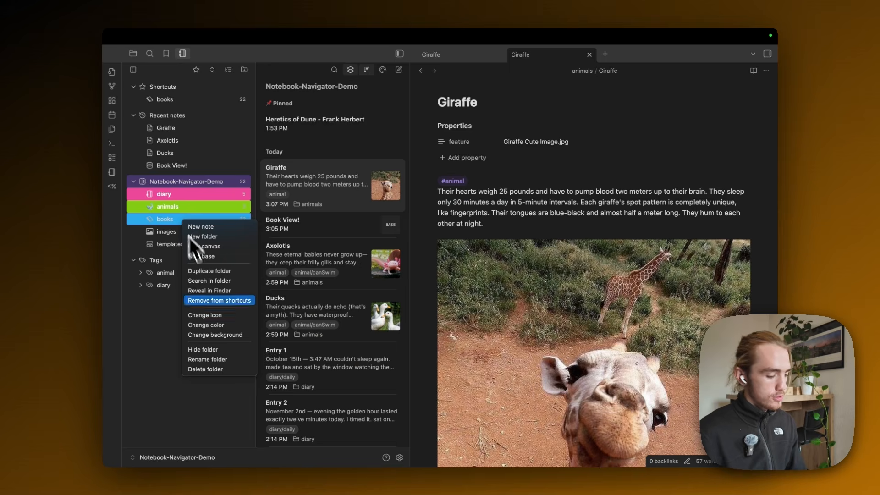
pyautogui.click(222, 325)
pyautogui.press('BackSpace')
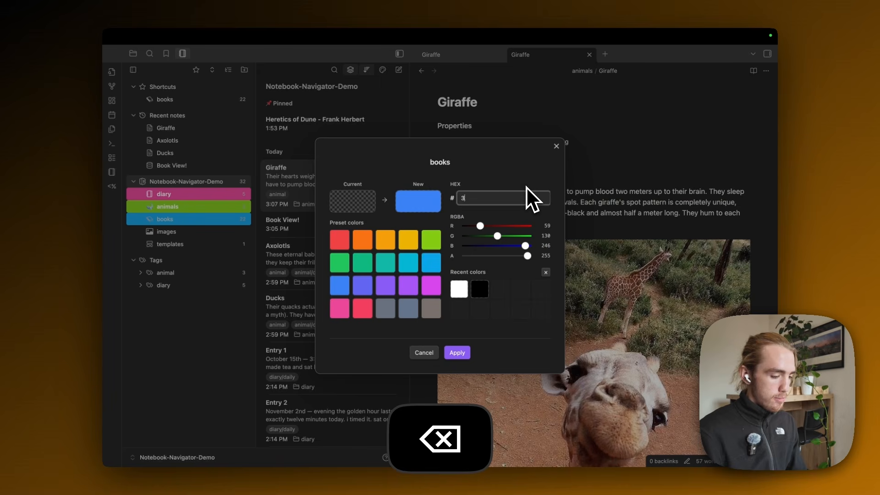
pyautogui.write('fff')
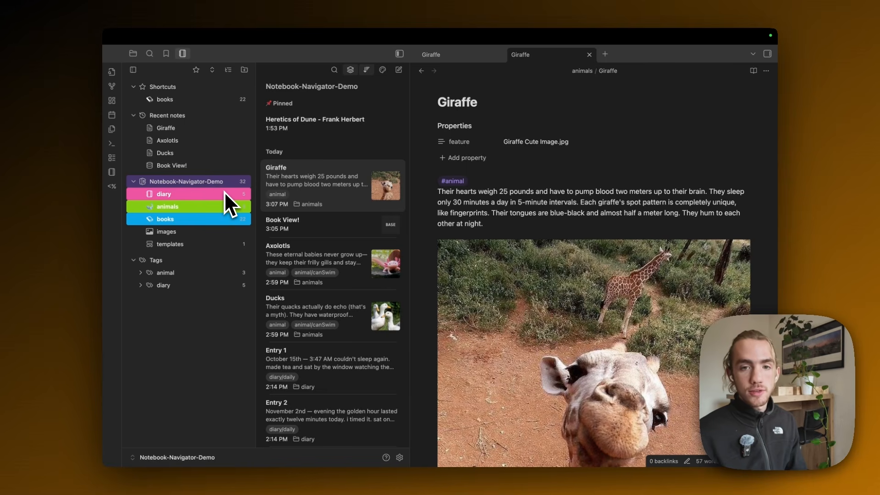
# Switch between the diary, animals and books folders to check how their colored rows look when selected
pyautogui.click(209, 194)
pyautogui.click(206, 205)
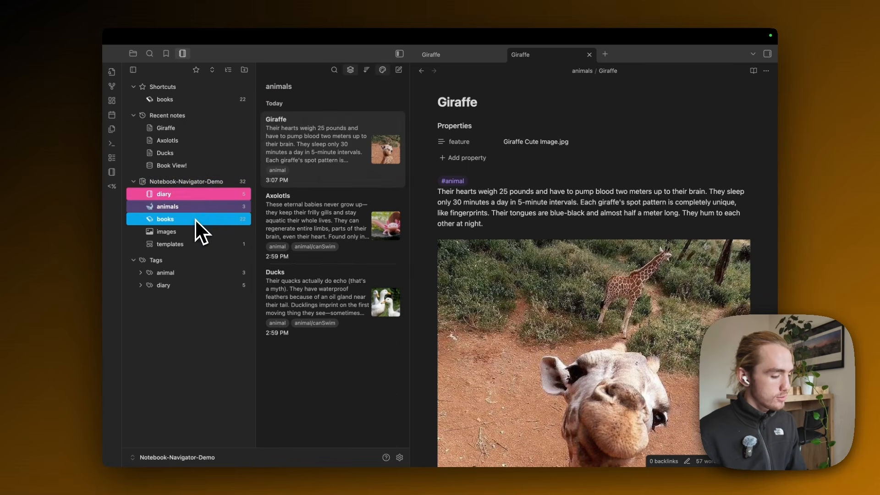
pyautogui.click(195, 218)
pyautogui.click(194, 198)
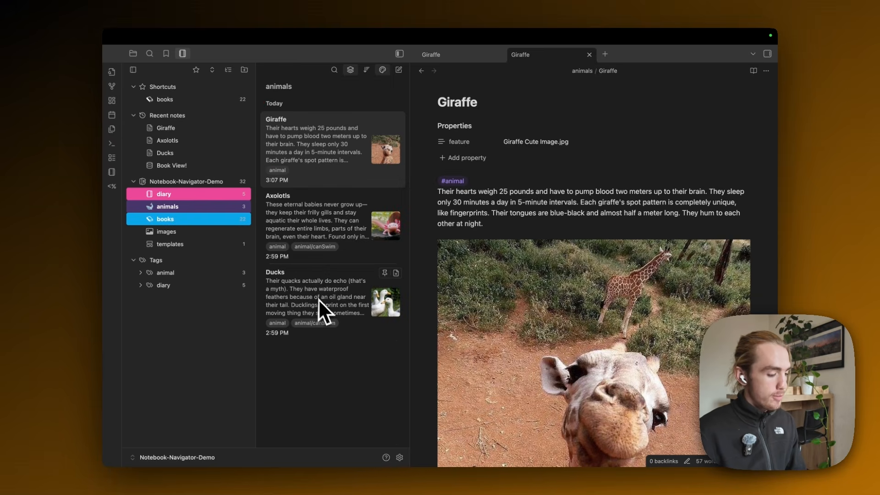
# Change the Ducks note's icon to the duck emoji
pyautogui.rightClick(303, 273)
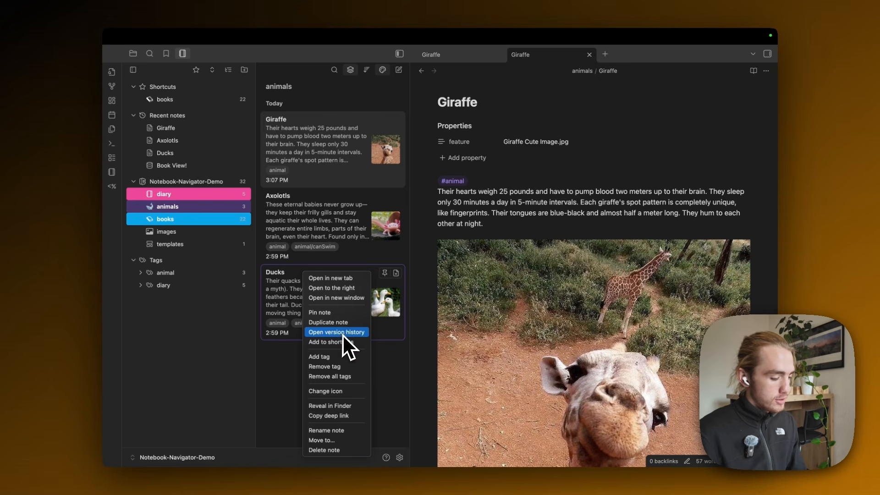
pyautogui.click(337, 390)
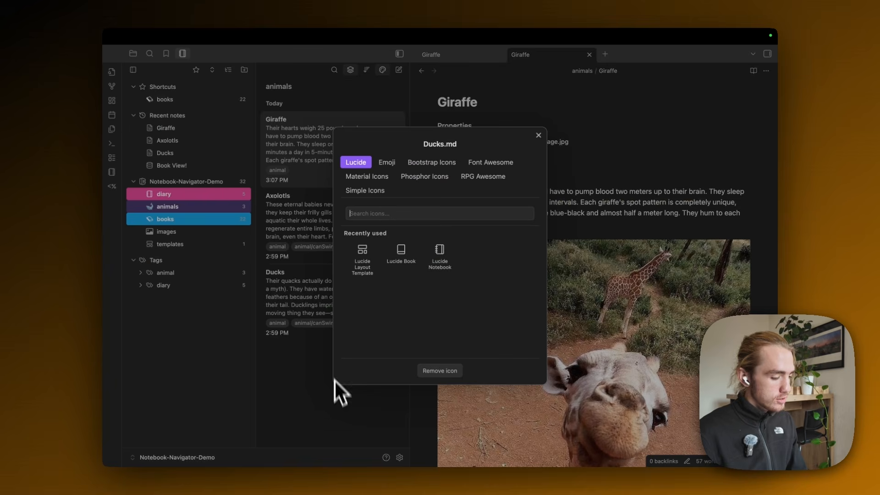
pyautogui.click(387, 162)
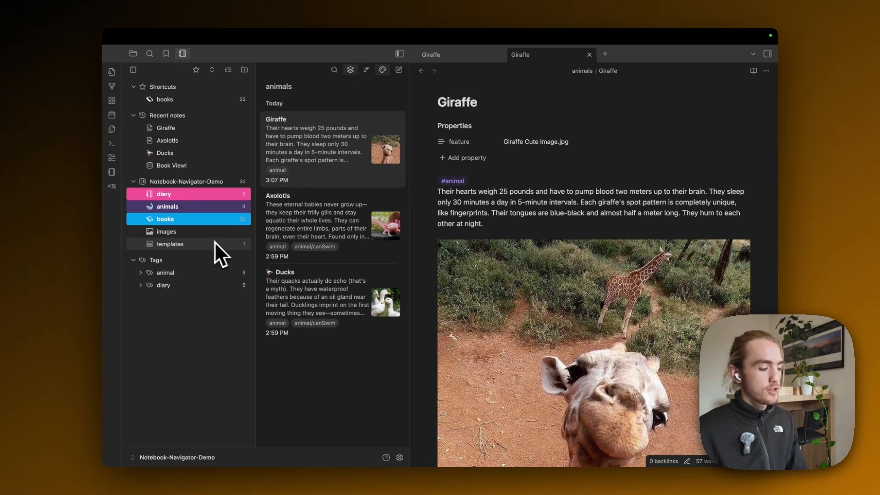
# Hide the images and templates folders through the Hide folders setting of Notebook Navigator
pyautogui.moveTo(215, 241); pyautogui.dragTo(174, 237)
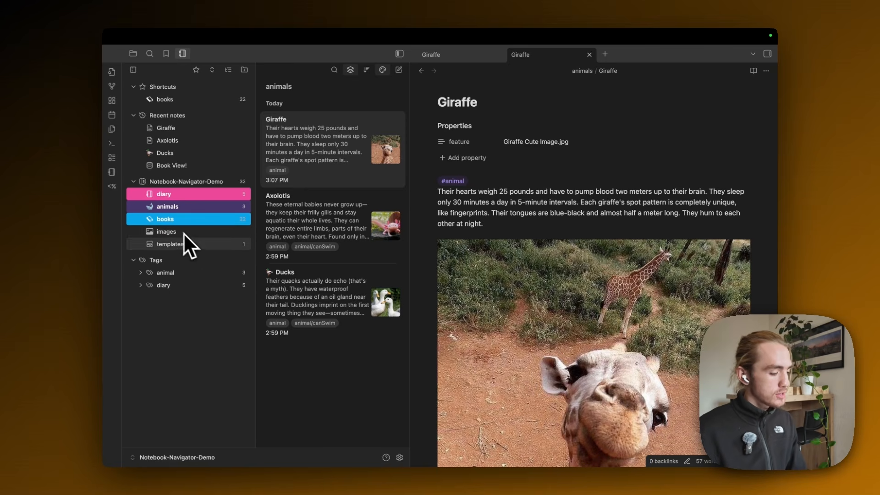
pyautogui.click(399, 457)
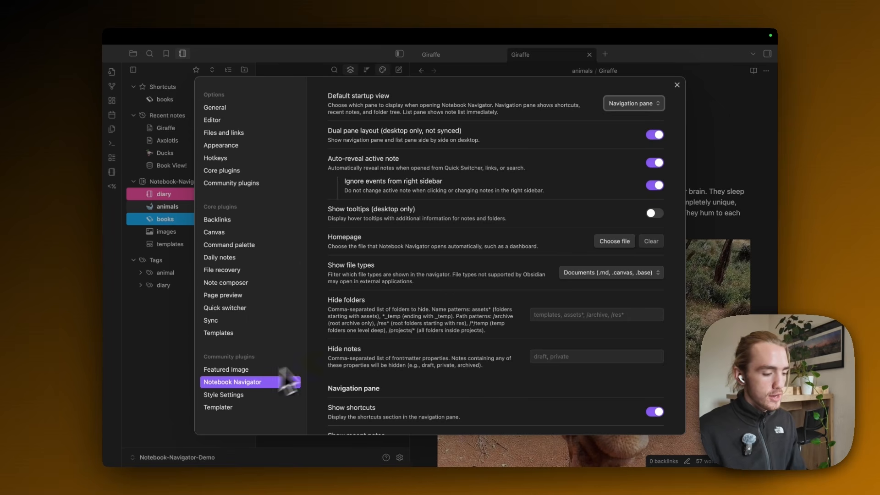
pyautogui.scroll(-4, 447, 236)
pyautogui.scroll(-1, 447, 234)
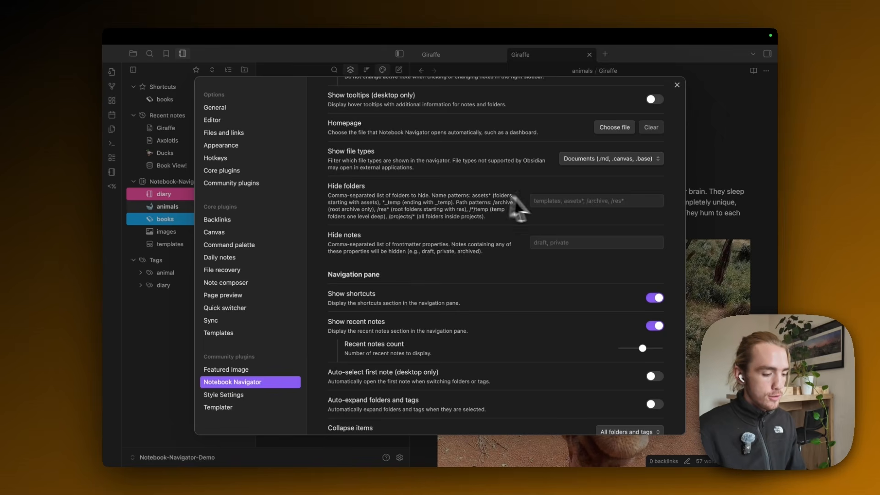
pyautogui.click(552, 202)
pyautogui.write('im')
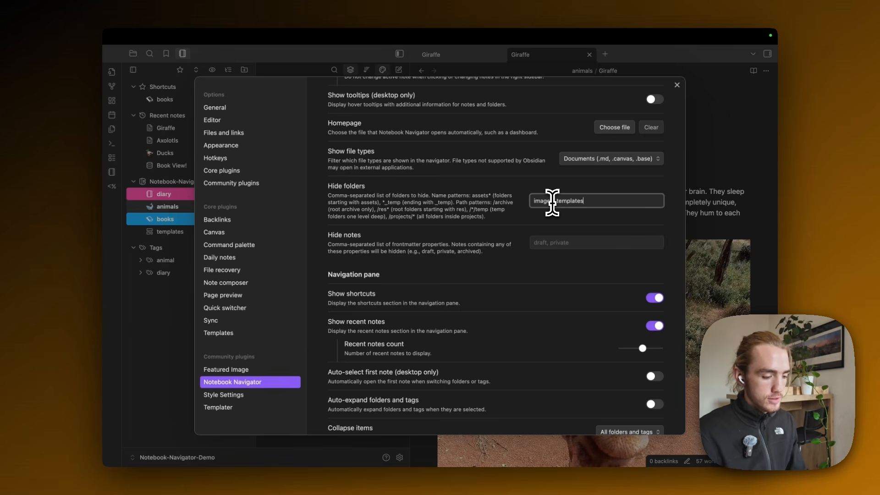
pyautogui.write('ages, templates')
pyautogui.press('Escape')
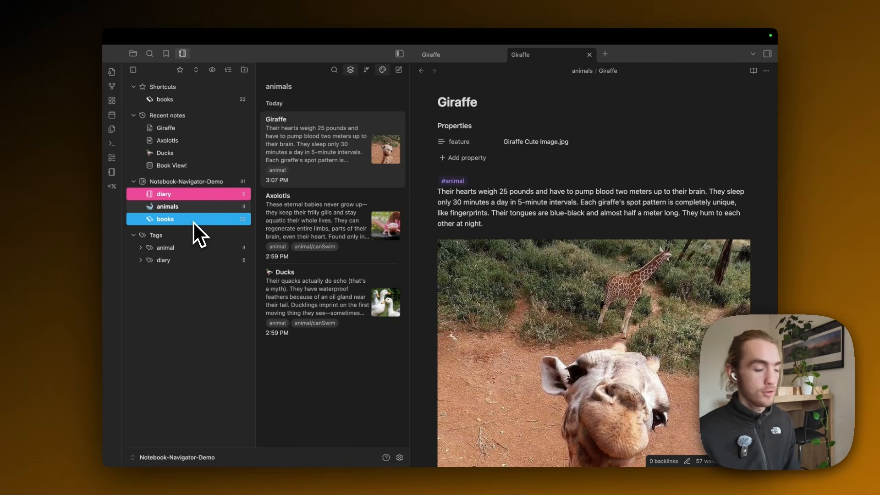
# Search the animals folder's note list for "gir"
pyautogui.click(336, 72)
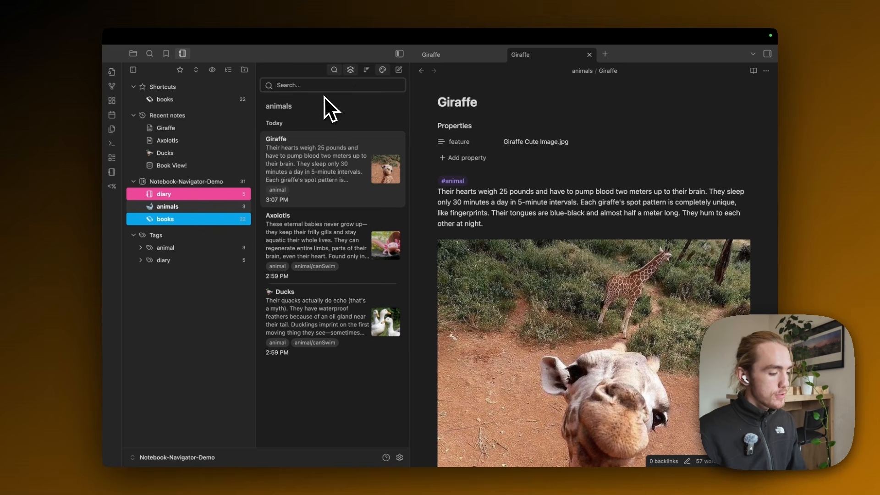
pyautogui.write('gir')
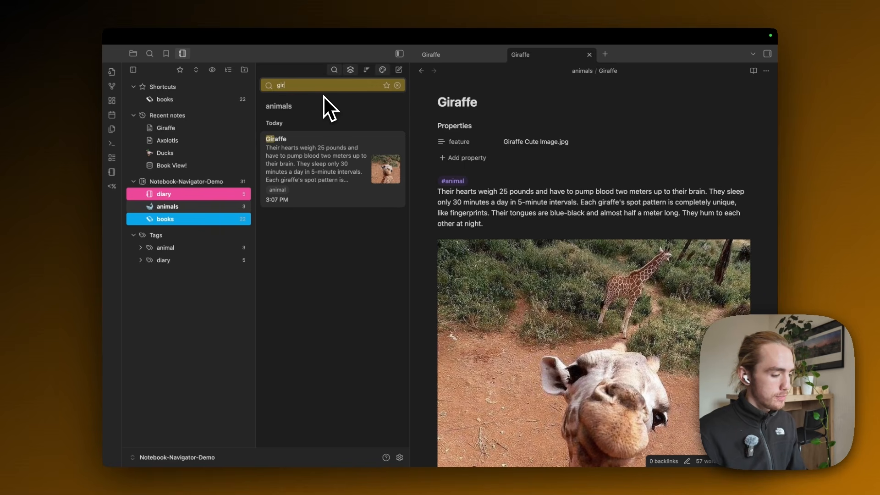
# Set Notebook Navigator's search provider to Omnisearch (full-text)
pyautogui.click(399, 457)
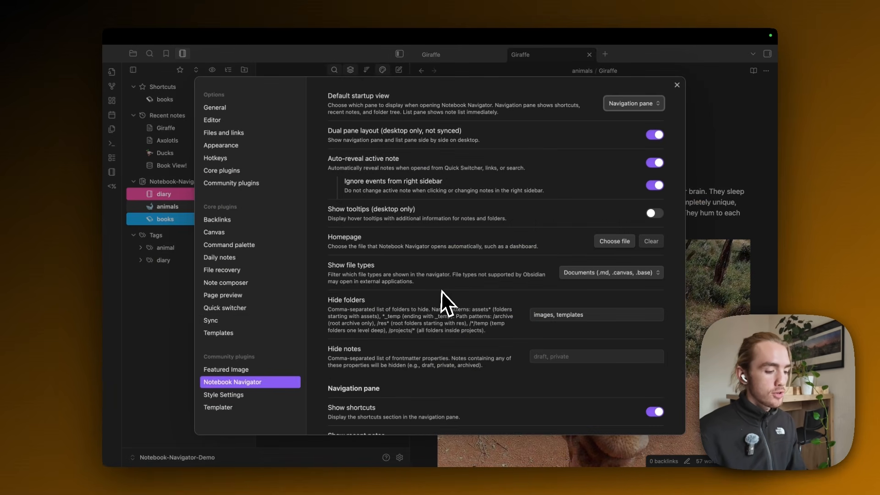
pyautogui.scroll(-3, 442, 294)
pyautogui.scroll(-15, 442, 290)
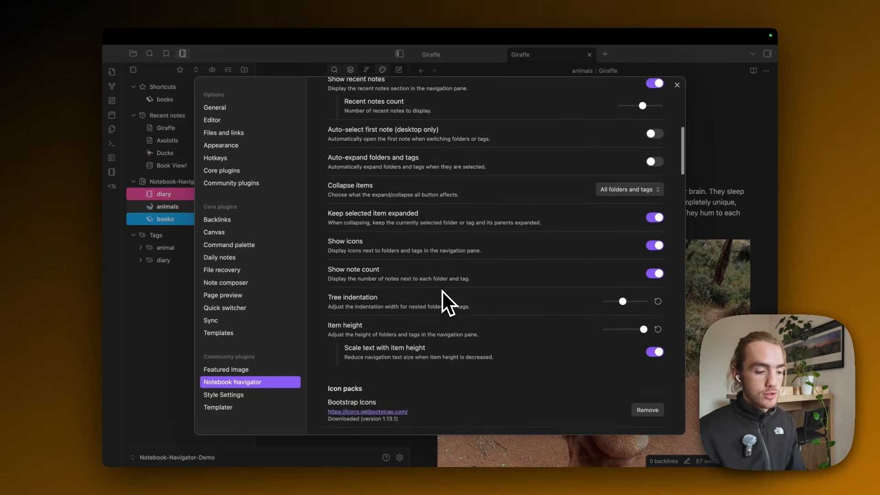
pyautogui.scroll(-10, 400, 190)
pyautogui.scroll(11, 400, 190)
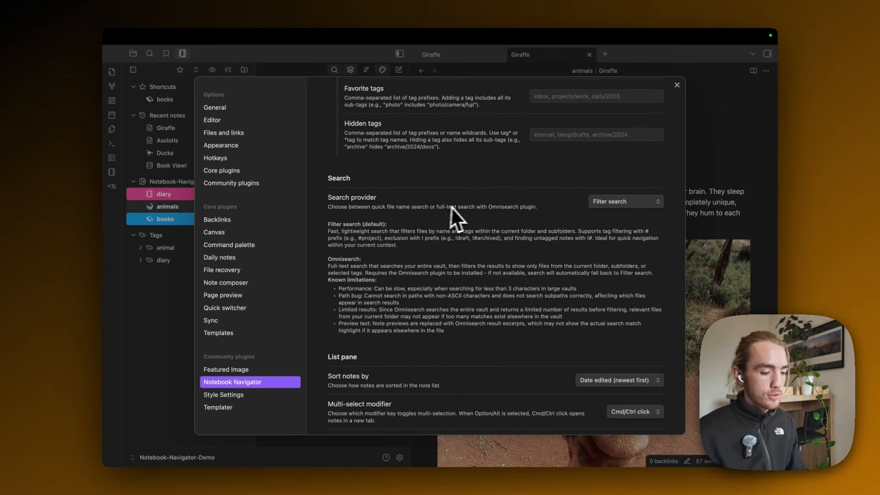
pyautogui.click(616, 202)
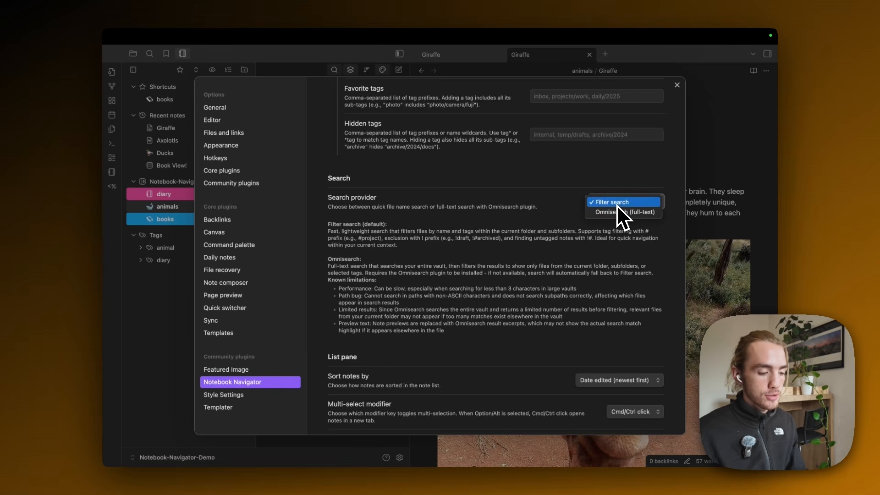
pyautogui.click(621, 212)
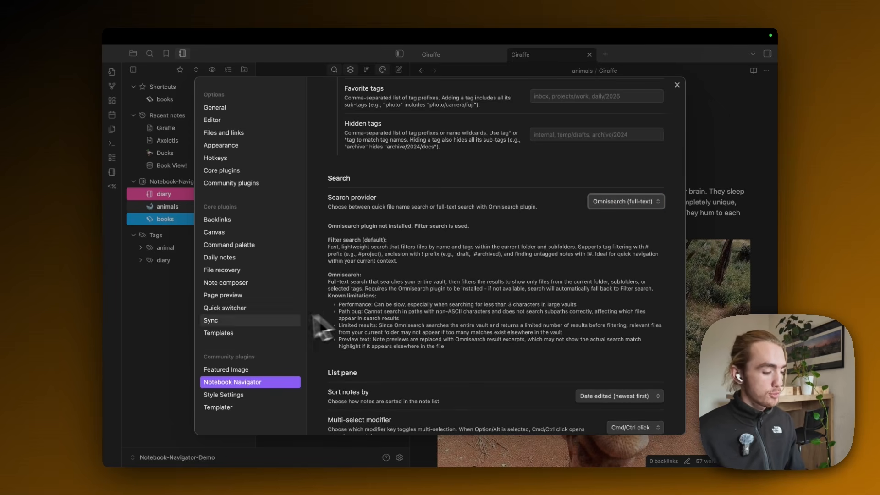
# Find the Omnisearch community plugin by searching for "omni", install and enable it, and close the settings
pyautogui.click(280, 184)
pyautogui.click(649, 130)
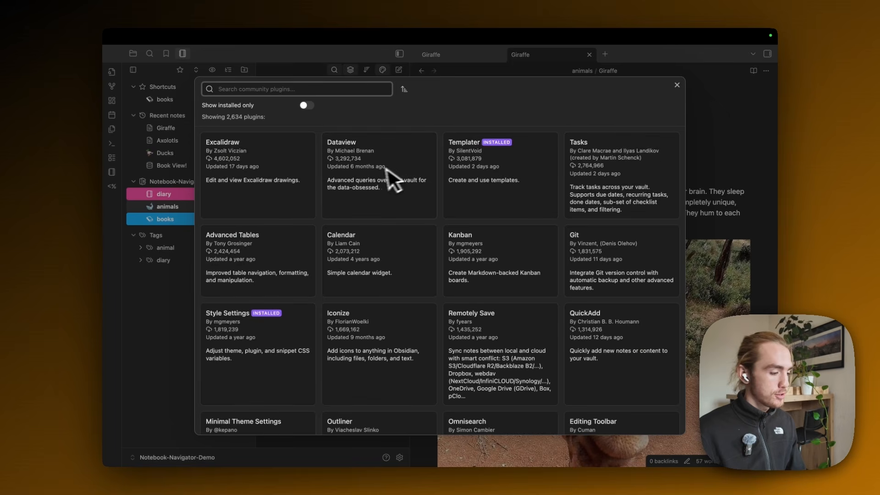
pyautogui.write('omni')
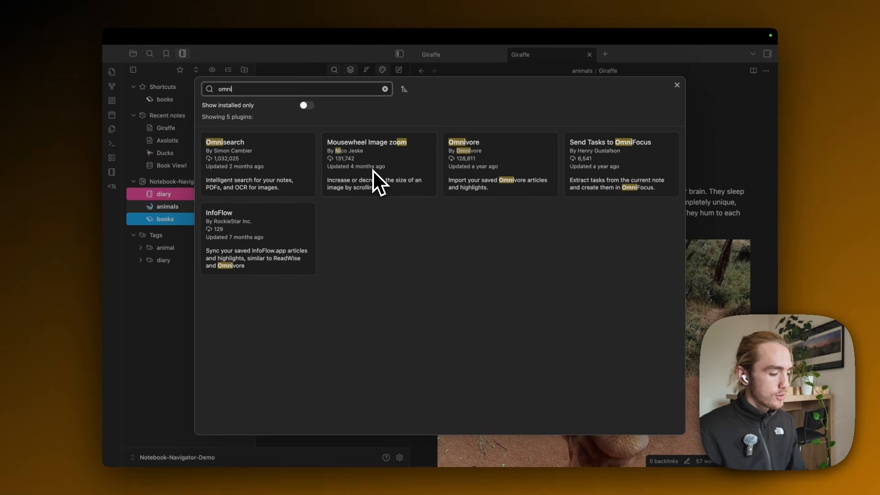
pyautogui.click(251, 177)
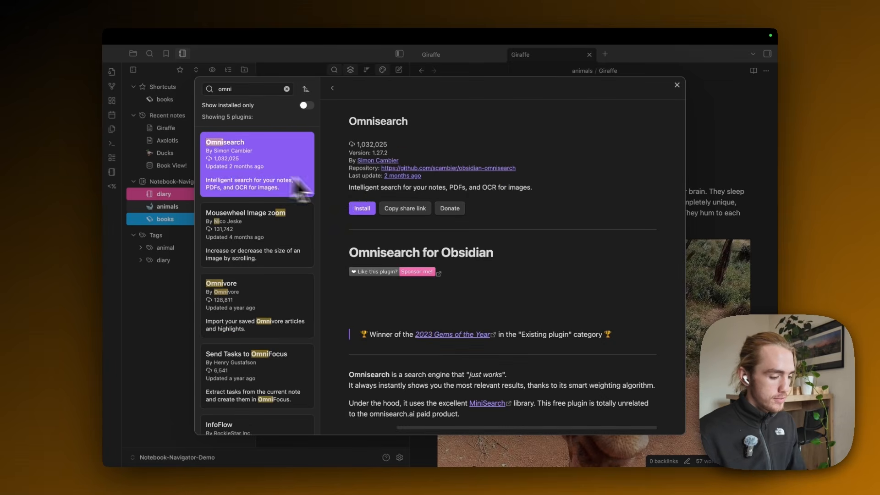
pyautogui.click(362, 209)
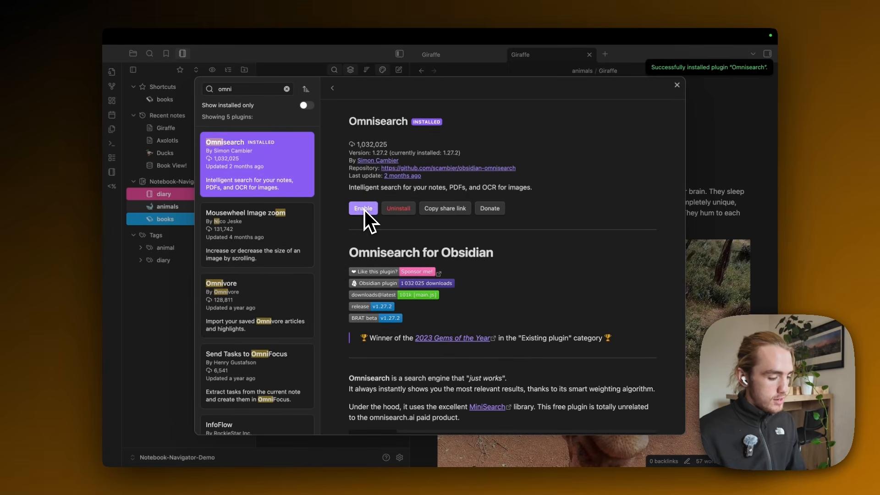
pyautogui.click(364, 210)
pyautogui.click(676, 85)
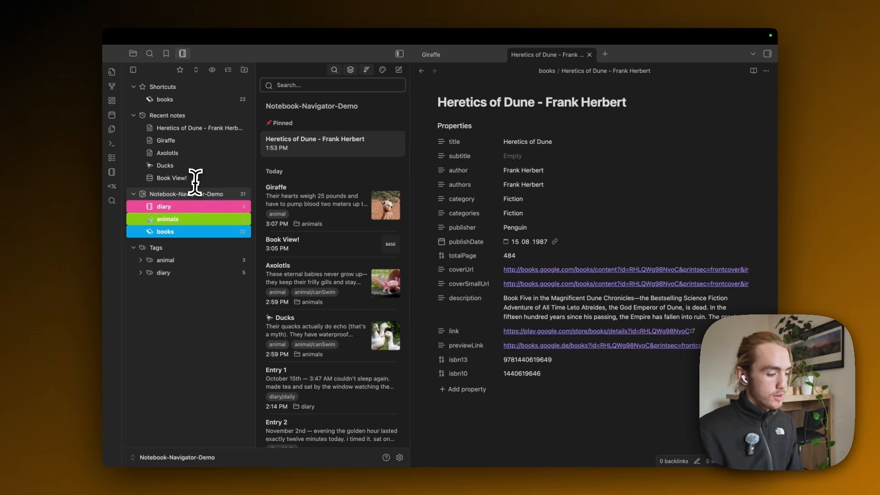
# Search the notes of the whole Notebook-Navigator-Demo vault for "dune"
pyautogui.click(290, 87)
pyautogui.write('du')
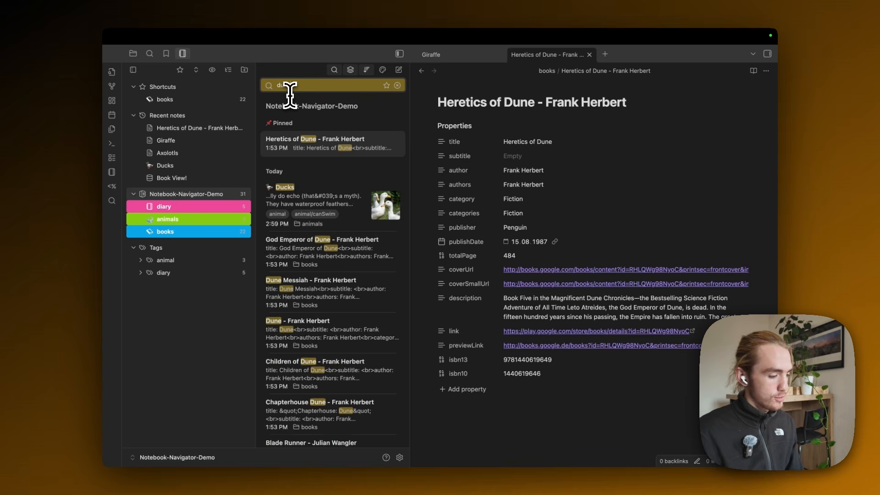
pyautogui.write('ne')
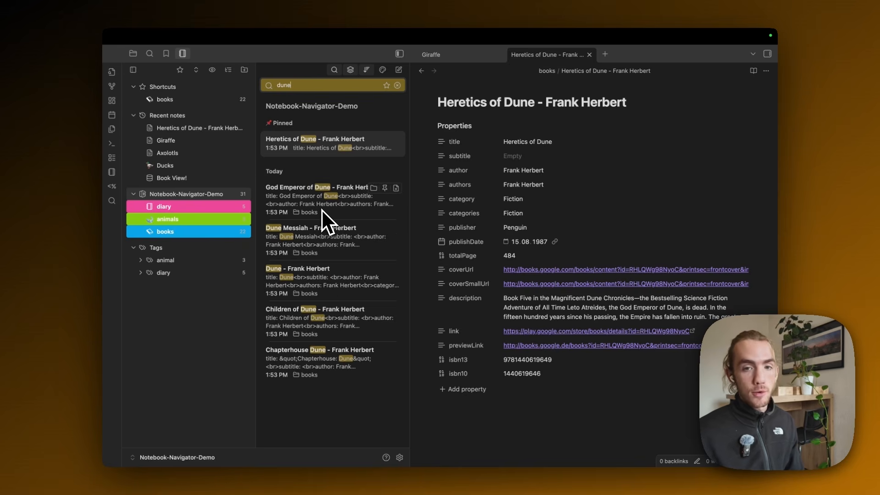
# Review Notebook Navigator's settings, turn off the confirmation before deleting notes or folders, and close the settings
pyautogui.press('super+comma')
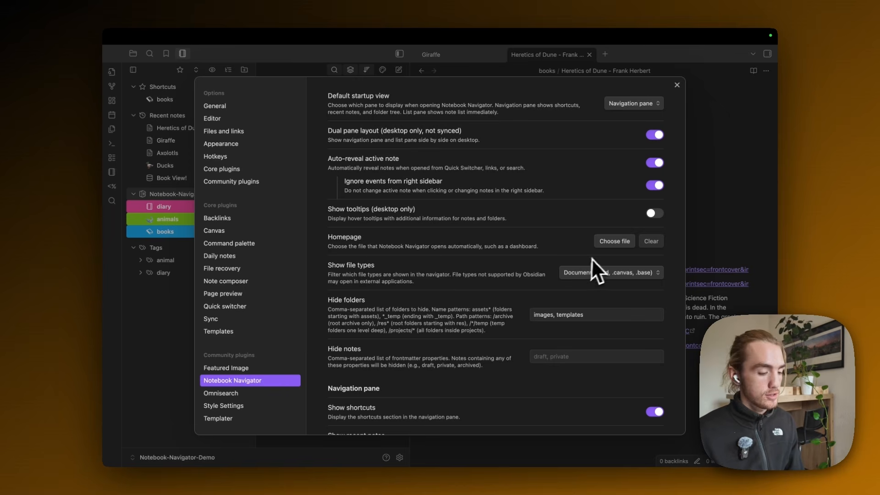
pyautogui.scroll(-4, 573, 211)
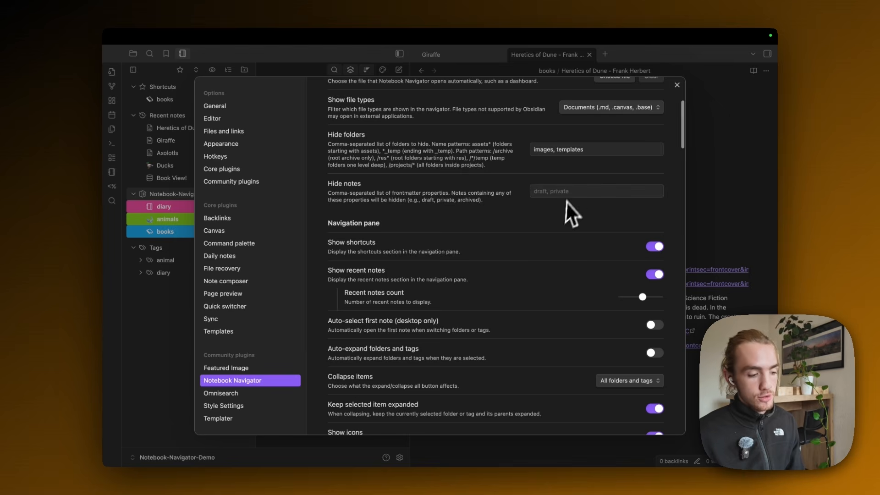
pyautogui.scroll(-3, 479, 220)
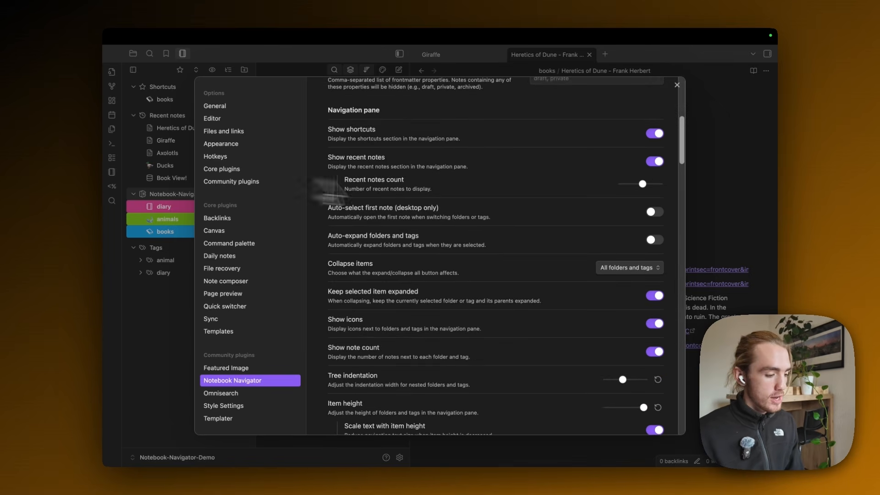
pyautogui.scroll(-15, 463, 224)
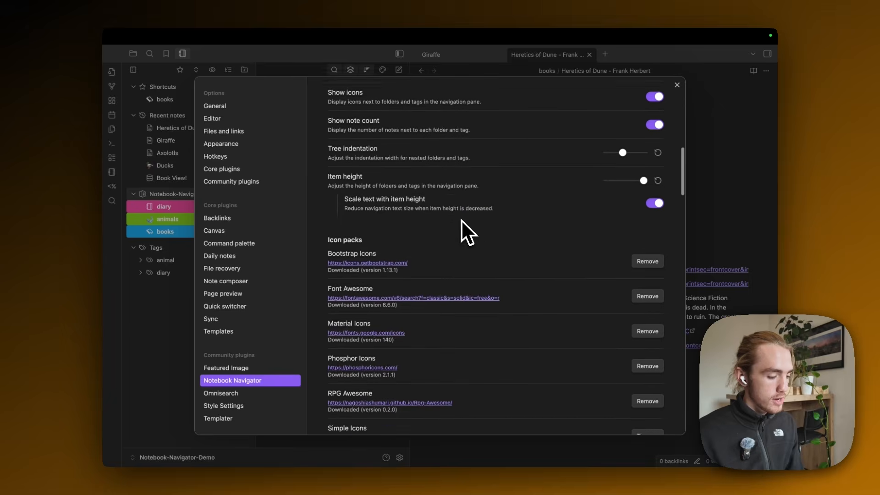
pyautogui.scroll(-10, 438, 286)
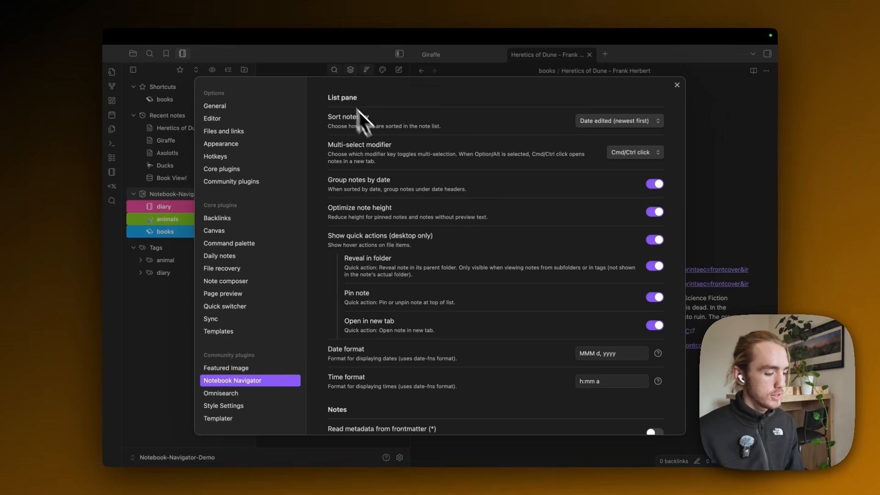
pyautogui.scroll(-20, 403, 220)
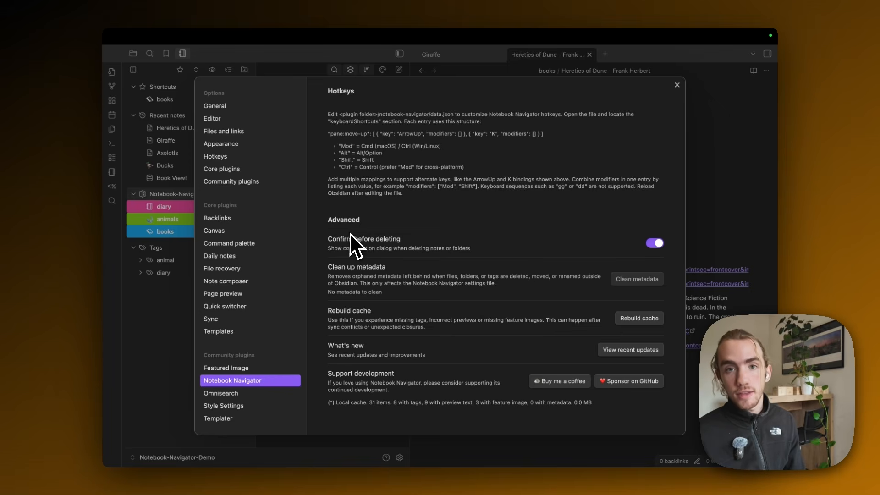
pyautogui.click(656, 244)
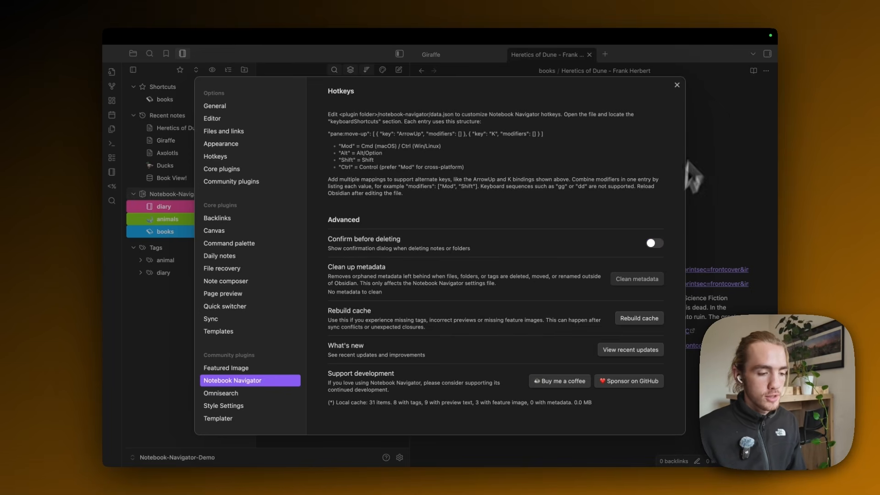
pyautogui.click(677, 86)
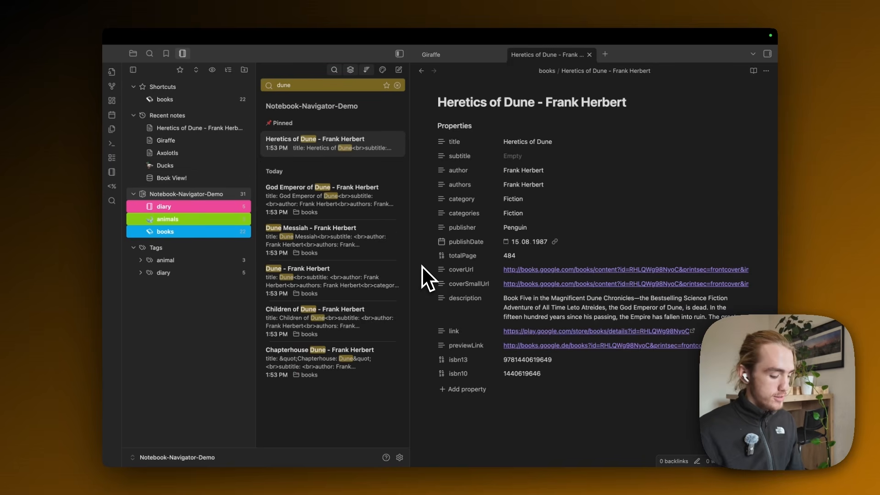
# Run the Notebook Navigator: Search command and replace the current note search with "giraffe"
pyautogui.press('super+p')
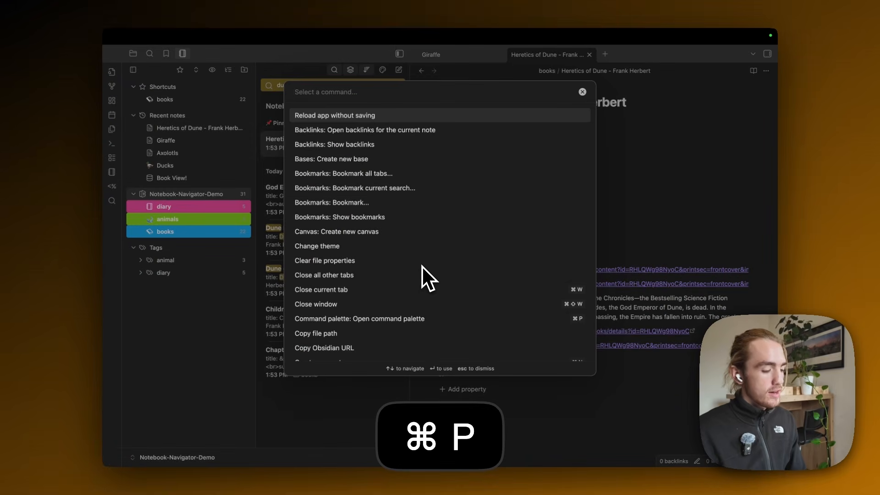
pyautogui.write('notebook ')
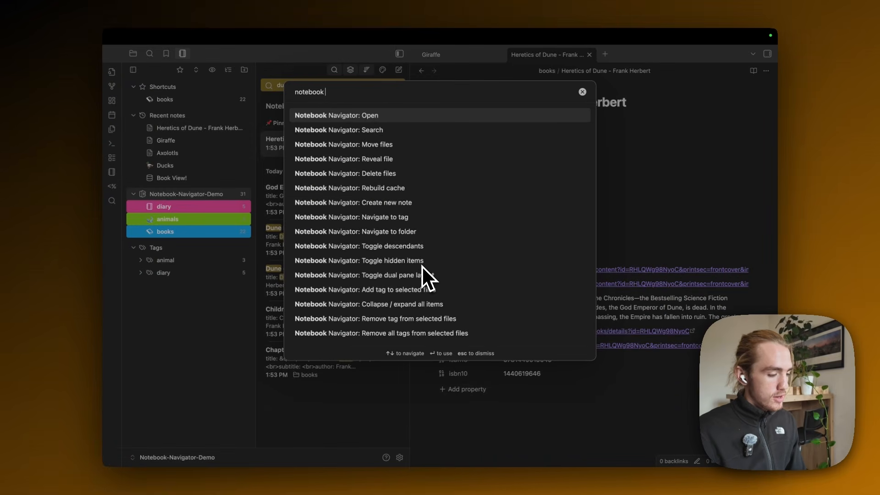
pyautogui.write('navigator: ')
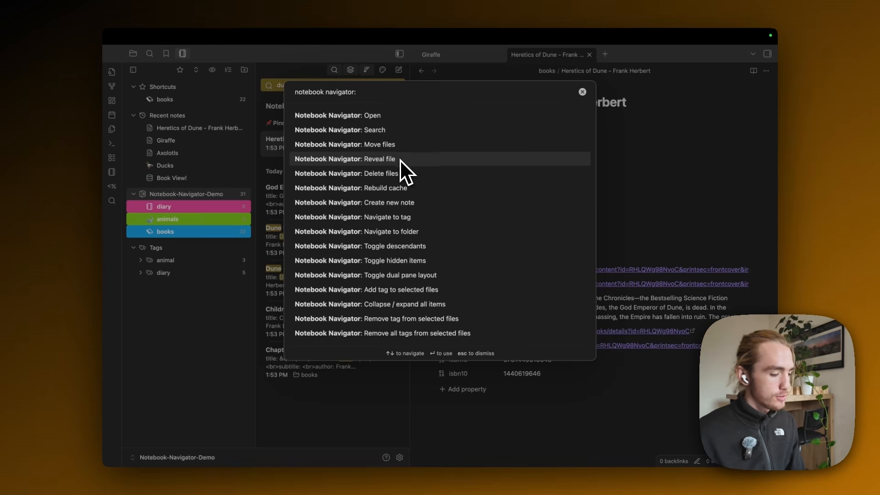
pyautogui.write('search')
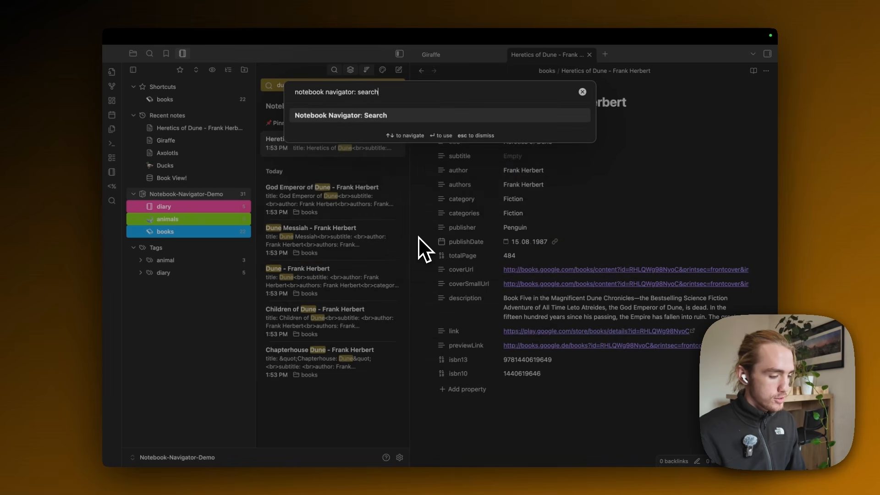
pyautogui.press('Return')
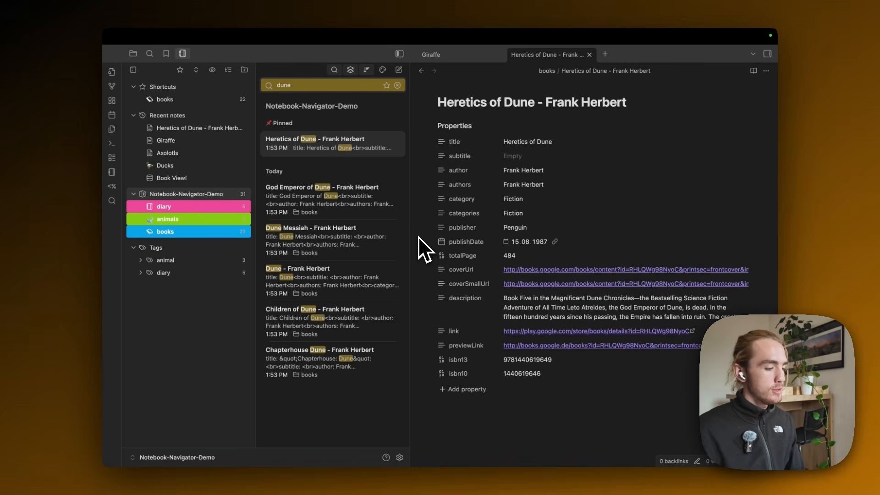
pyautogui.press('BackSpace')
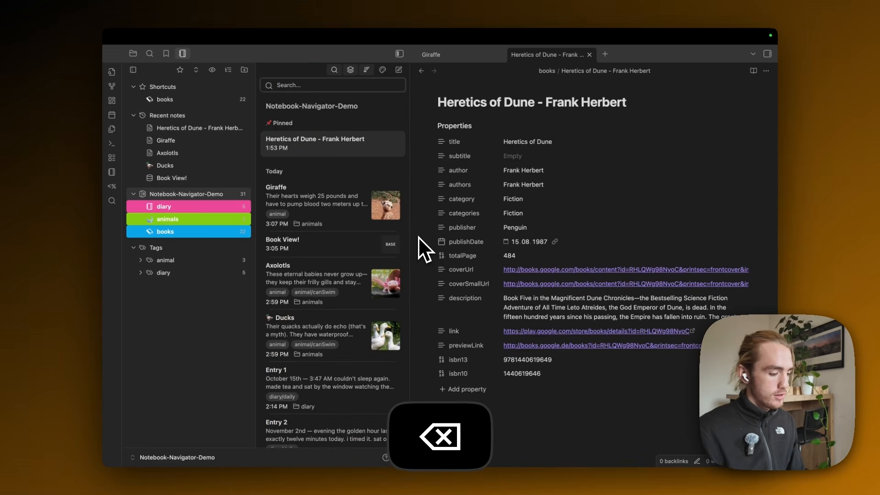
pyautogui.write('giraffe')
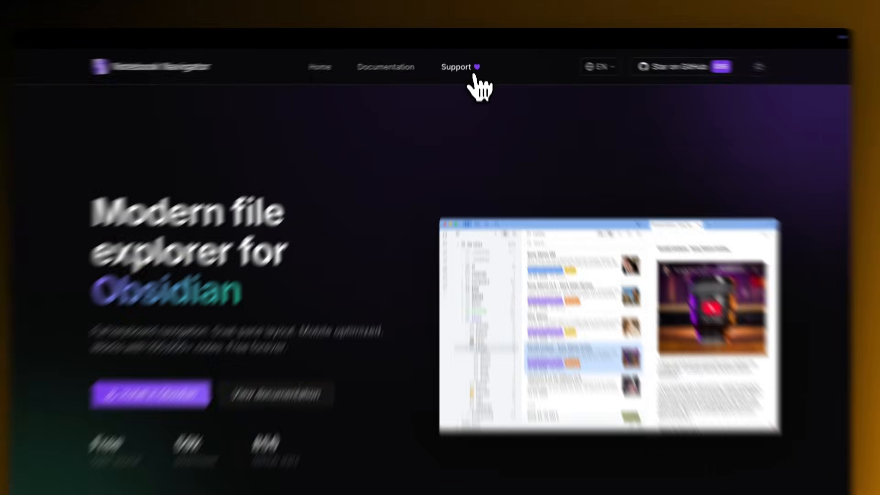
# Switch to the Notebook Navigator website and open its Support page
pyautogui.click(475, 61)
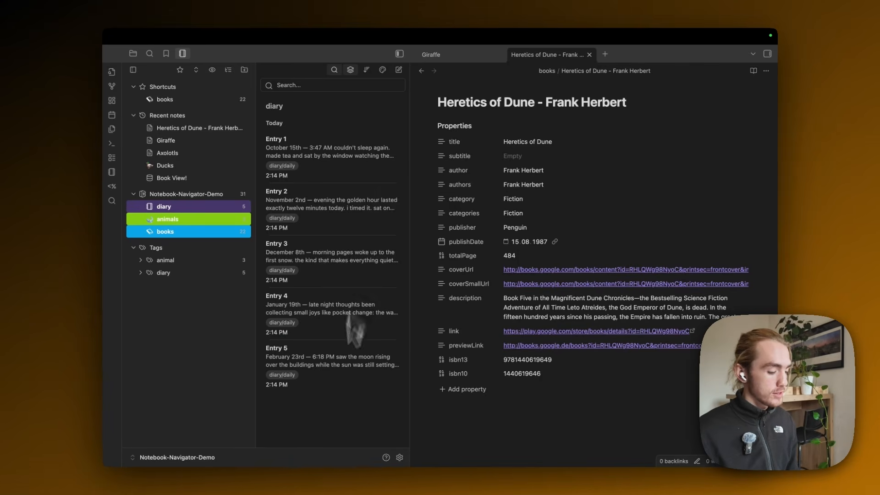
# Browse the community themes in Obsidian's appearance settings and activate the AnuPpuccin theme
pyautogui.click(399, 457)
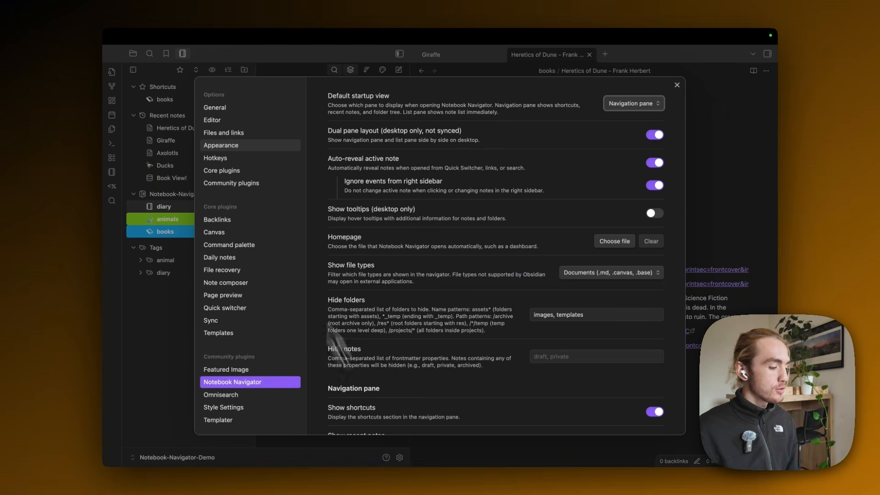
pyautogui.click(219, 145)
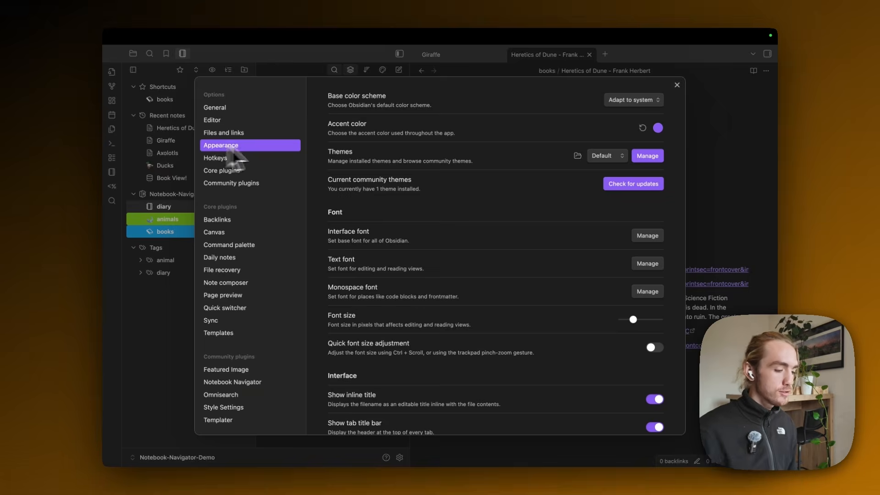
pyautogui.click(647, 156)
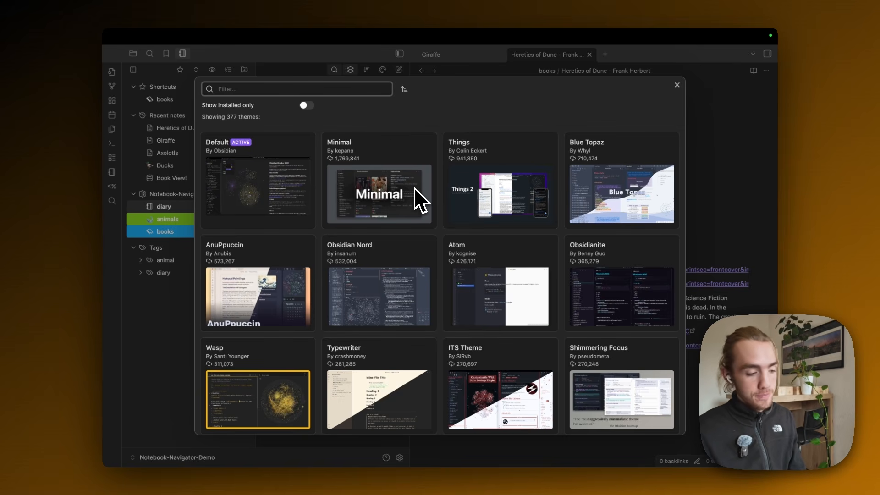
pyautogui.click(464, 120)
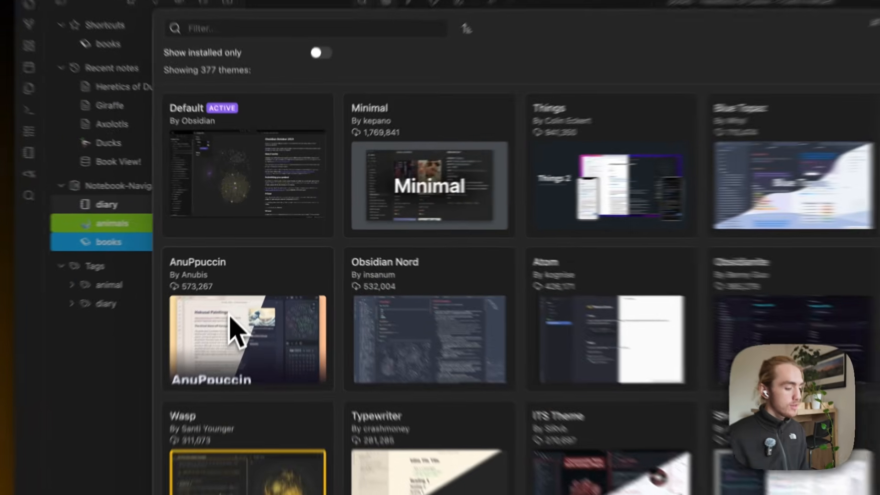
pyautogui.click(244, 278)
pyautogui.click(384, 190)
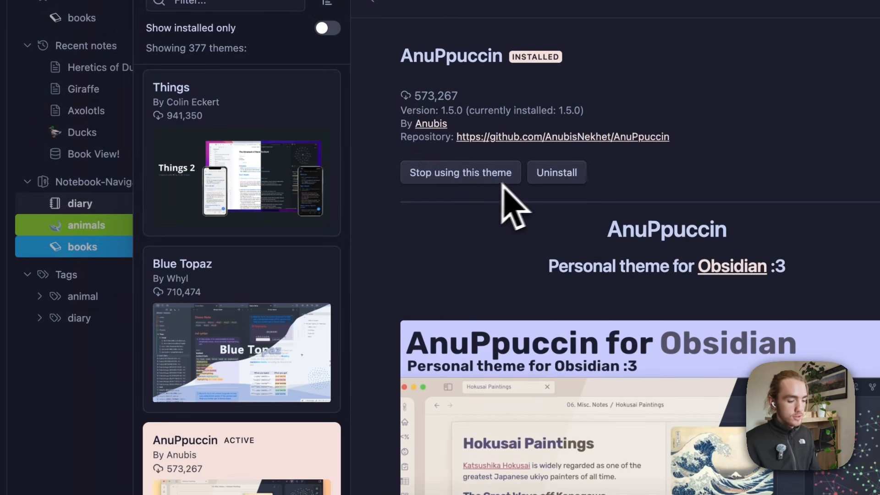